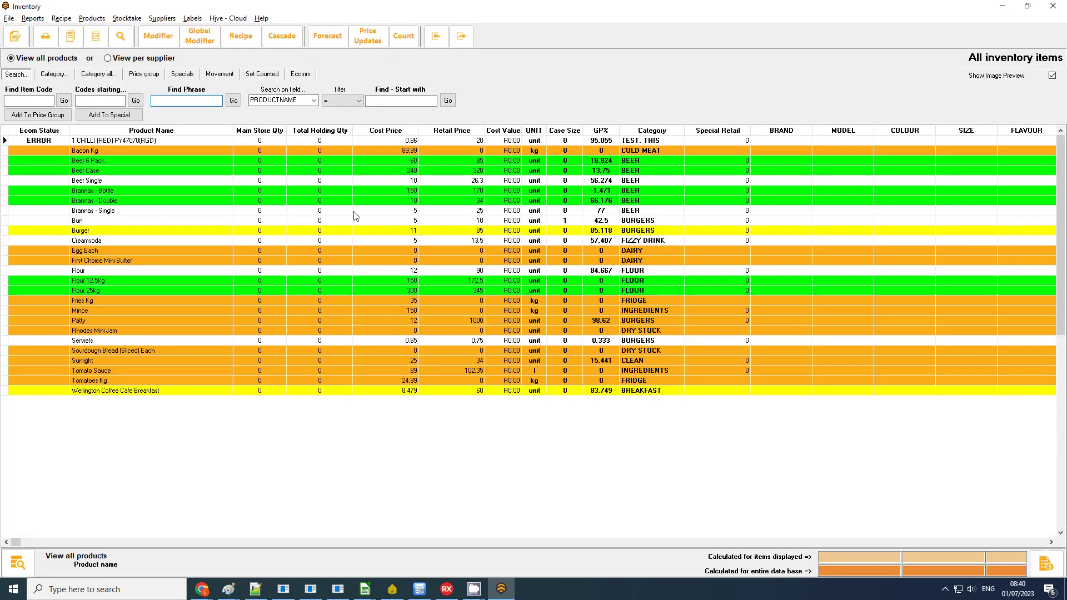
- Examine the colour coding of the chilli, bacon, beer and burger products in the inventory list
click(195, 139)
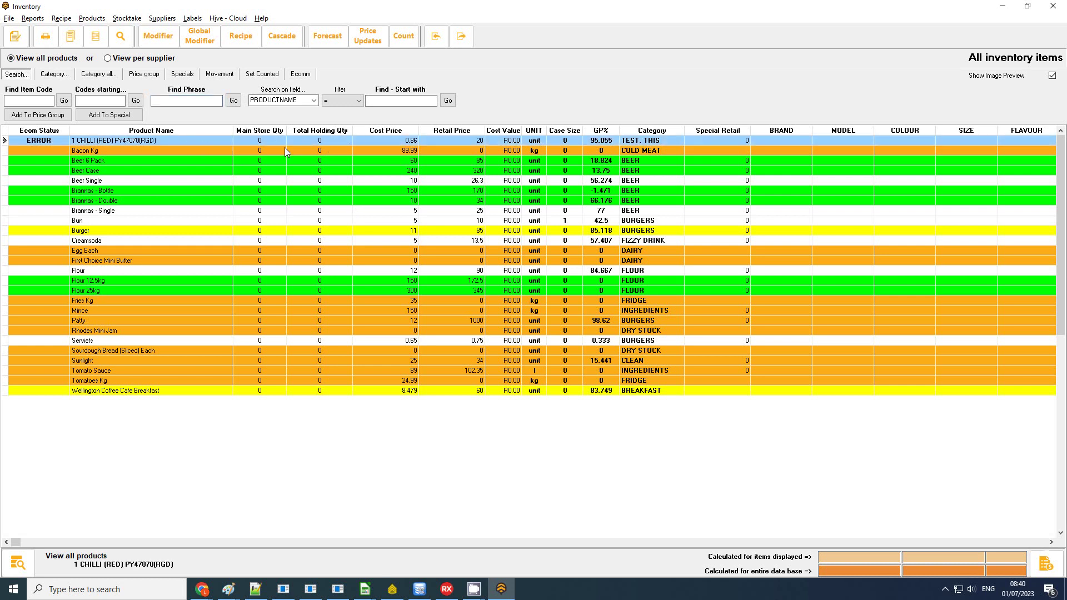
click(129, 151)
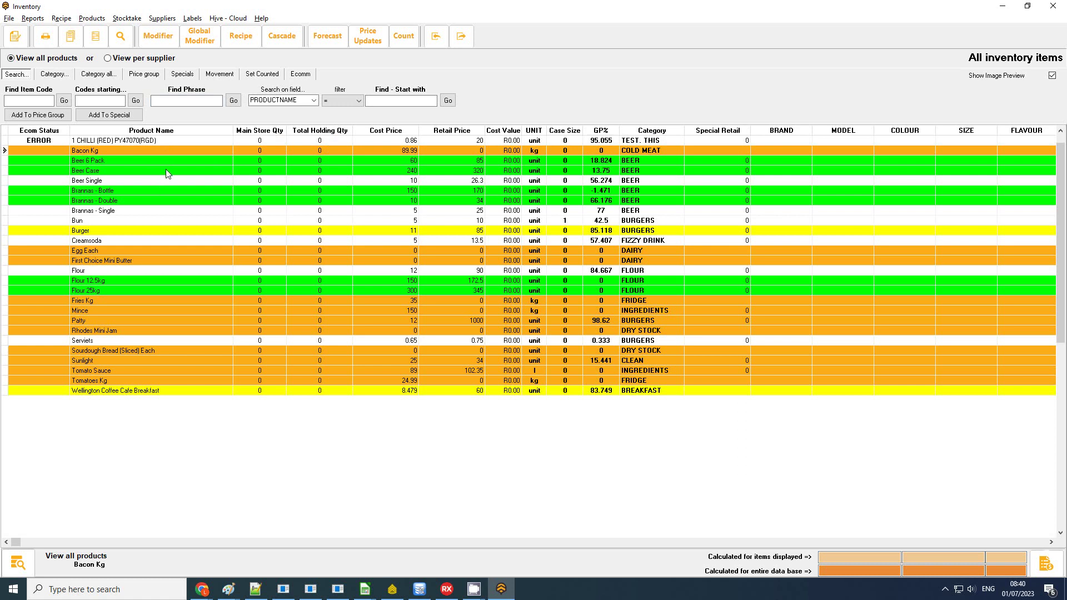
click(123, 182)
click(123, 170)
click(97, 182)
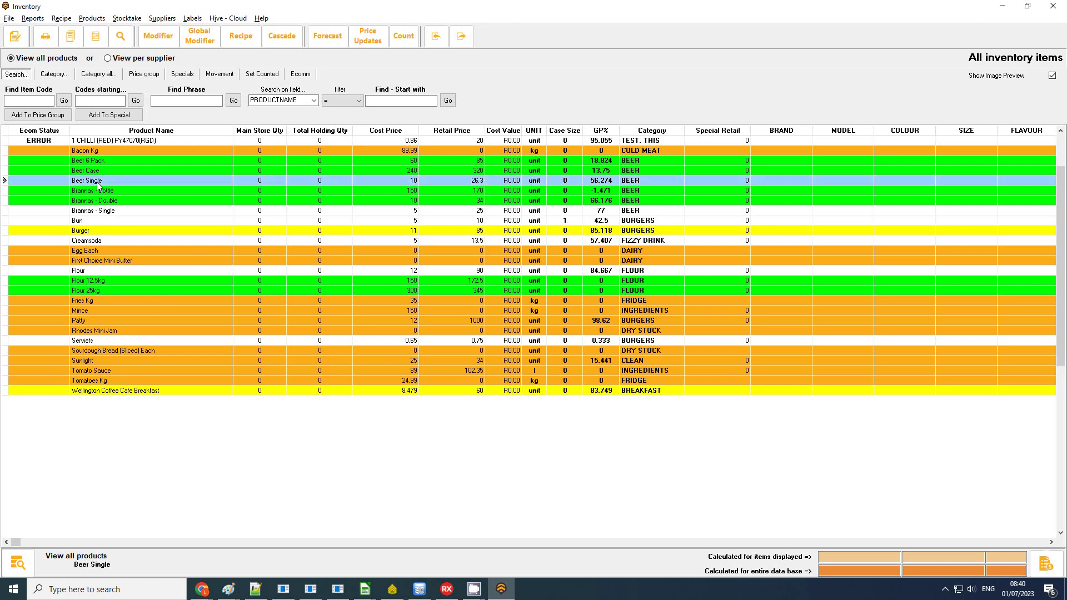
click(162, 142)
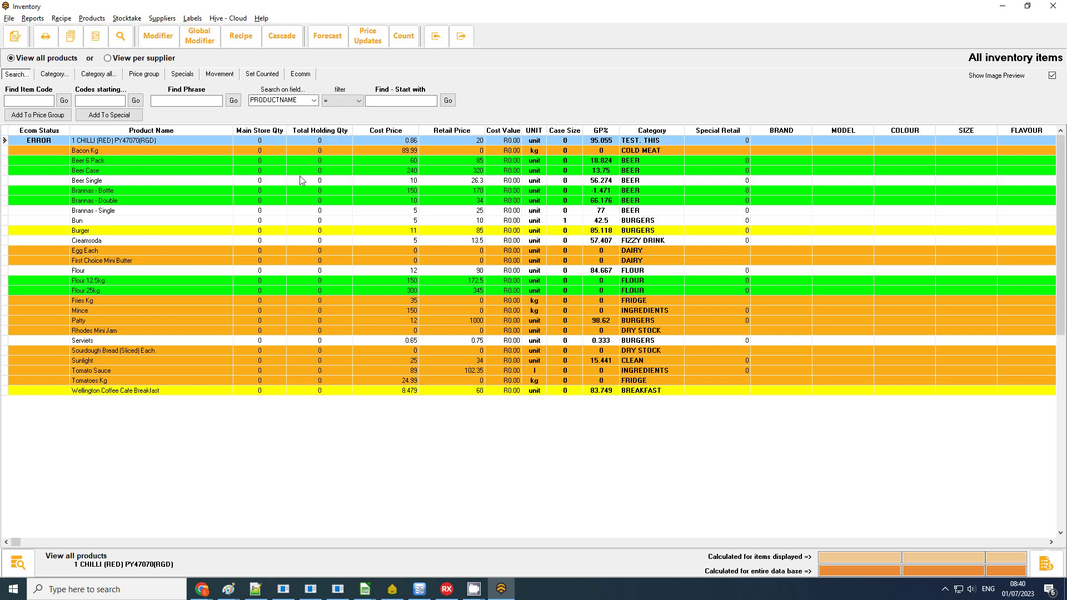
click(91, 232)
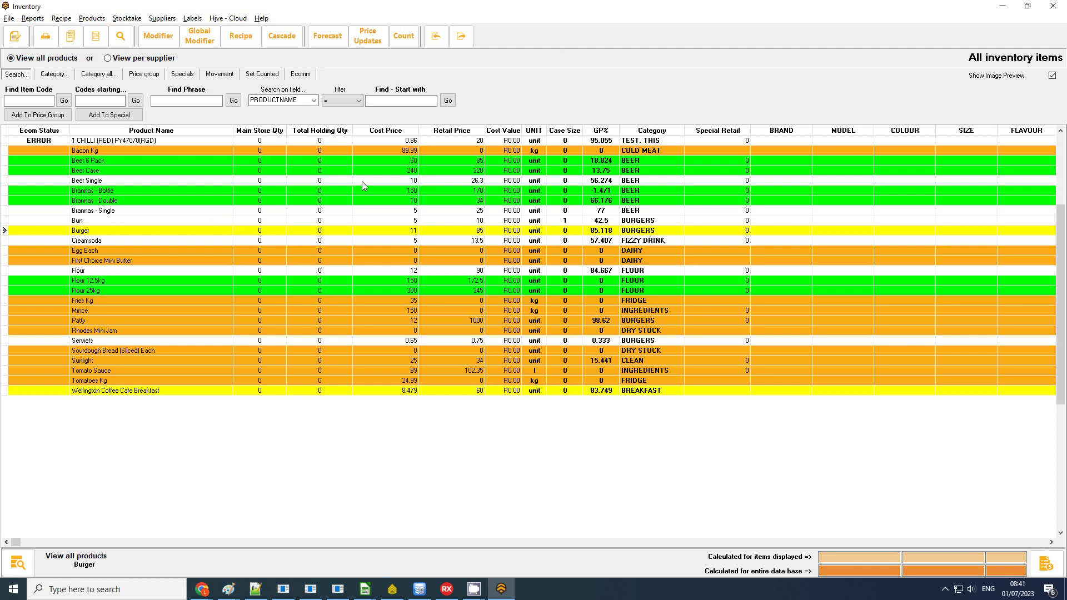
- Inspect the BOM and Sold settings in the Beer Single item record, then close the record
click(136, 182)
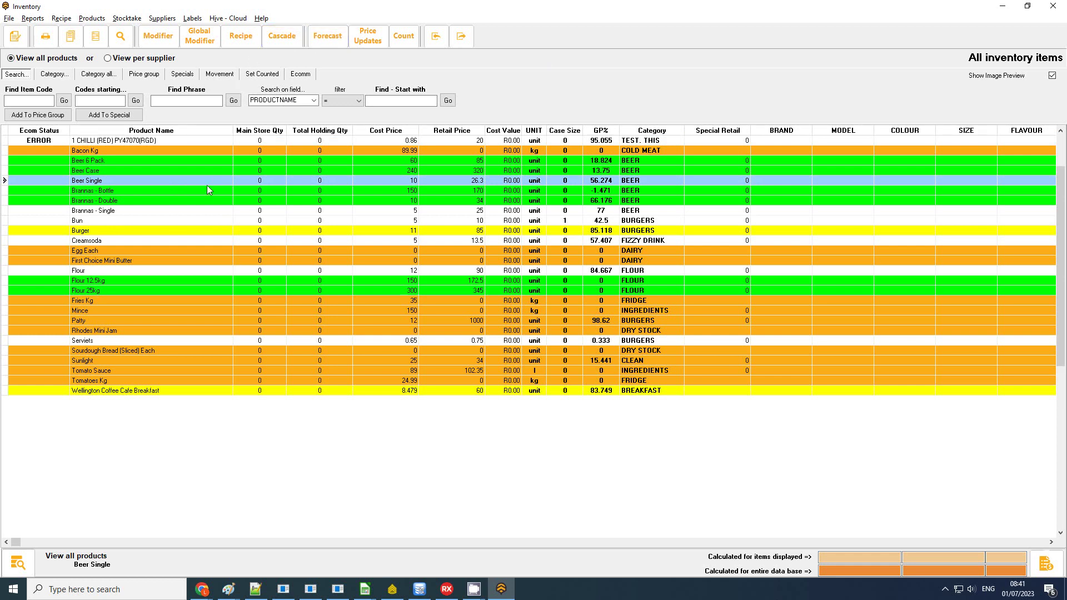
double_click(157, 182)
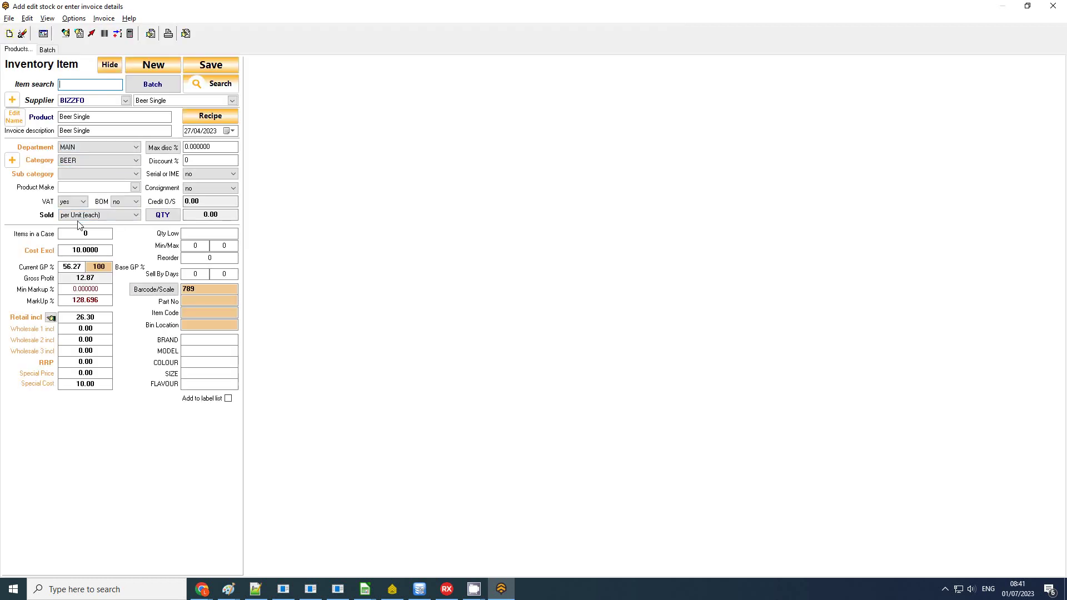
click(132, 203)
click(119, 213)
click(119, 212)
click(119, 212)
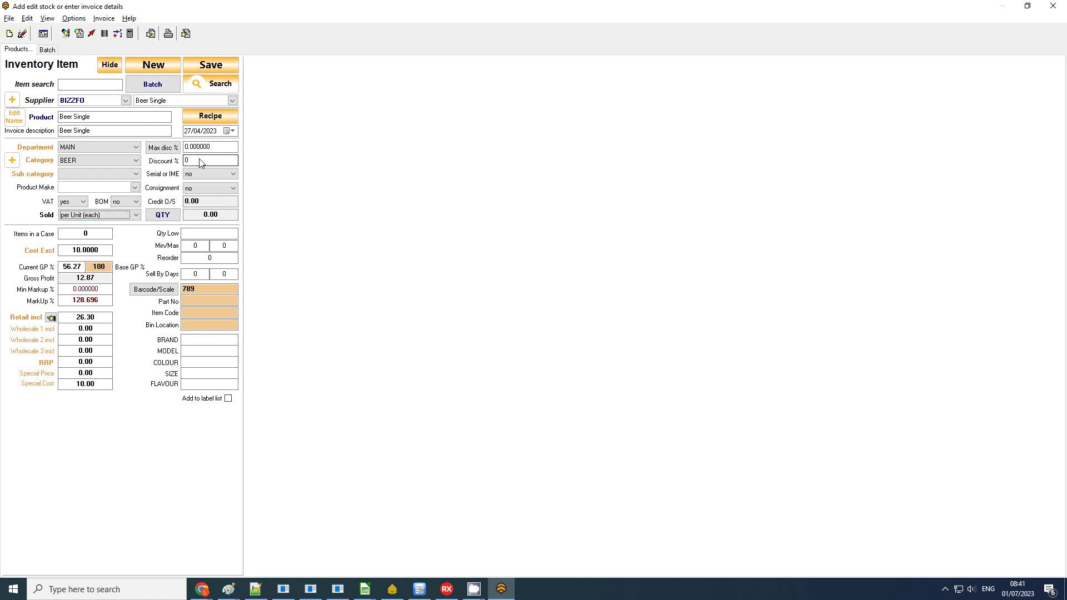
click(1054, 10)
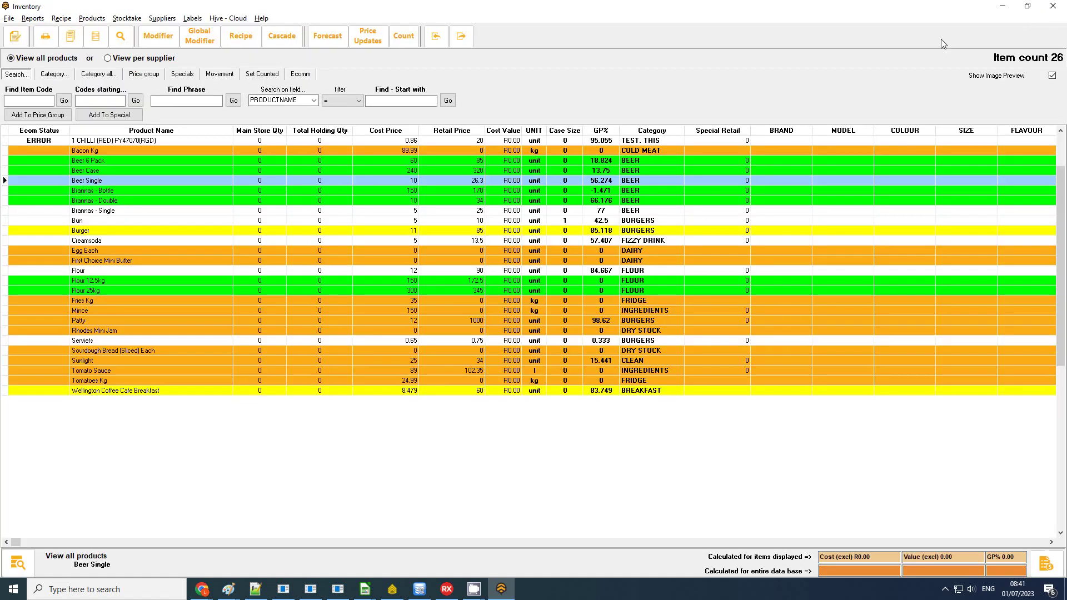
- Review the cascade link of Beer 6 Pack to its linked single item and close the link window
click(125, 161)
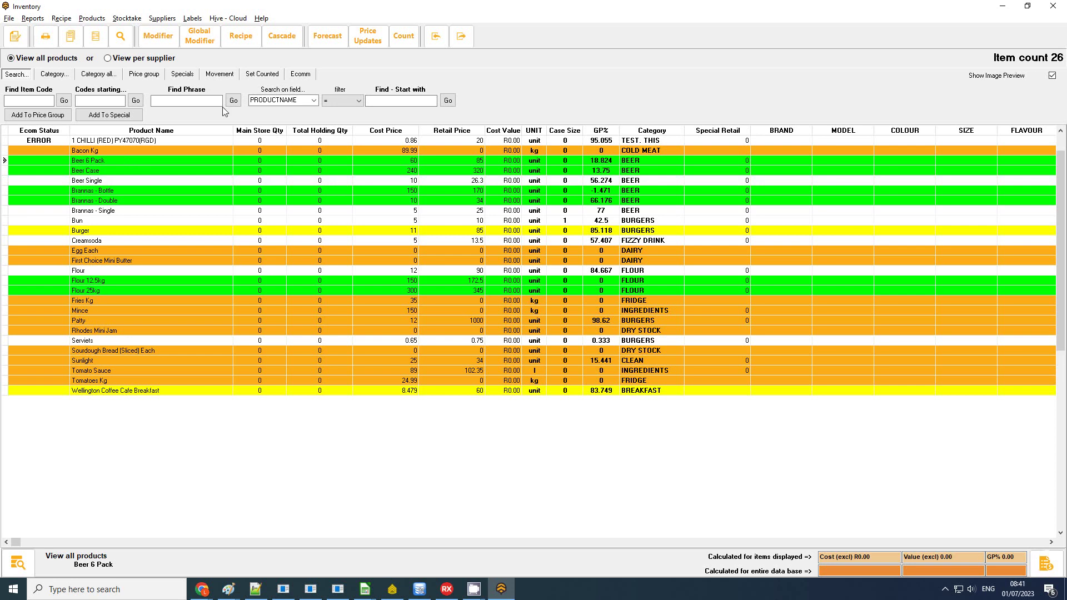
click(284, 38)
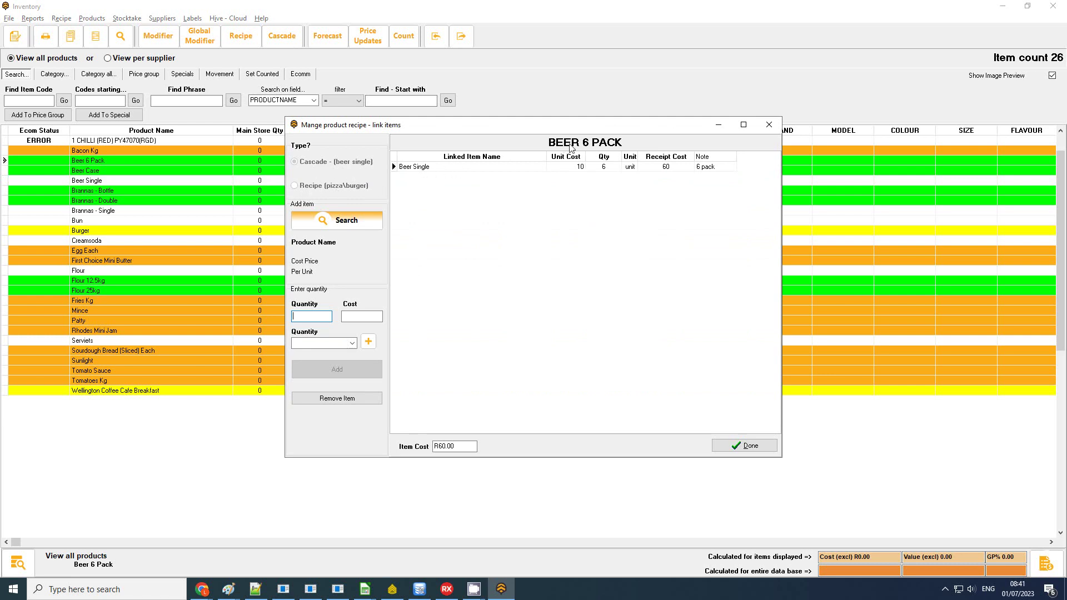
click(461, 169)
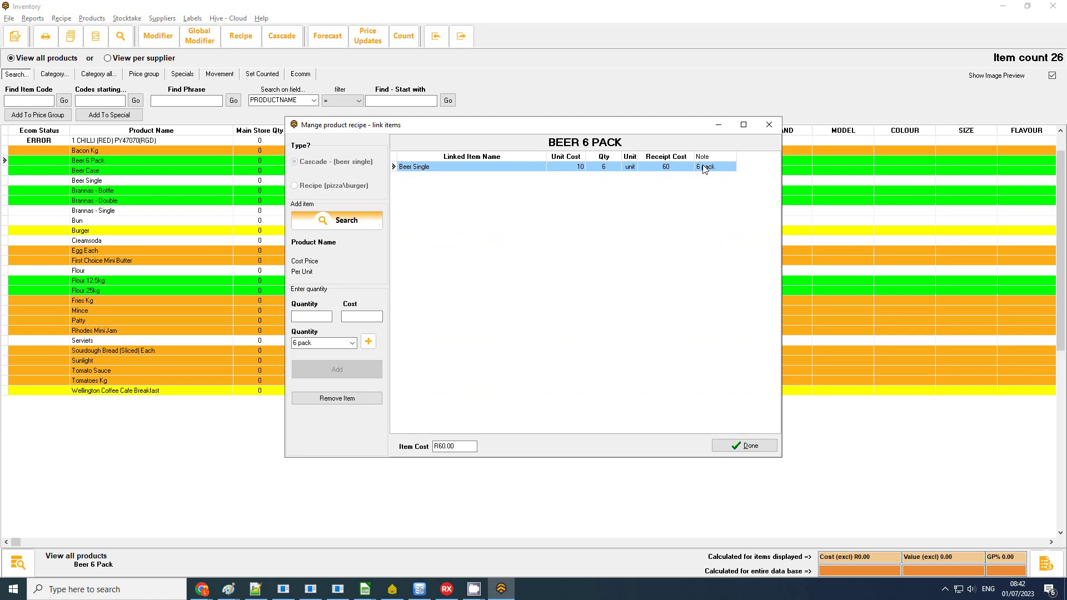
click(764, 129)
- Review the cascade link of Beer Case to its linked pack item and close the link window
click(112, 171)
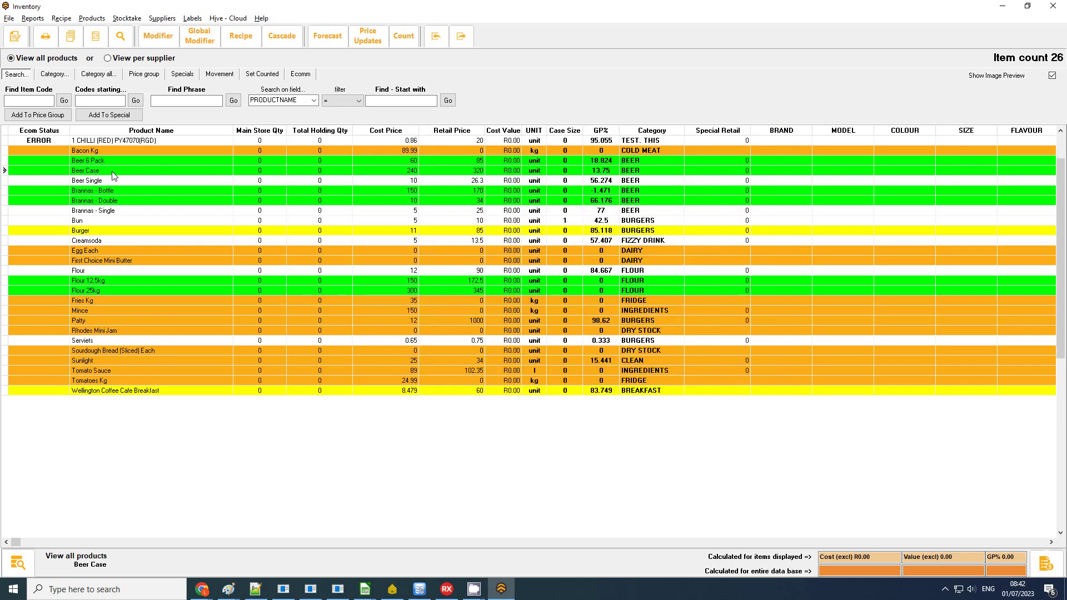
click(283, 44)
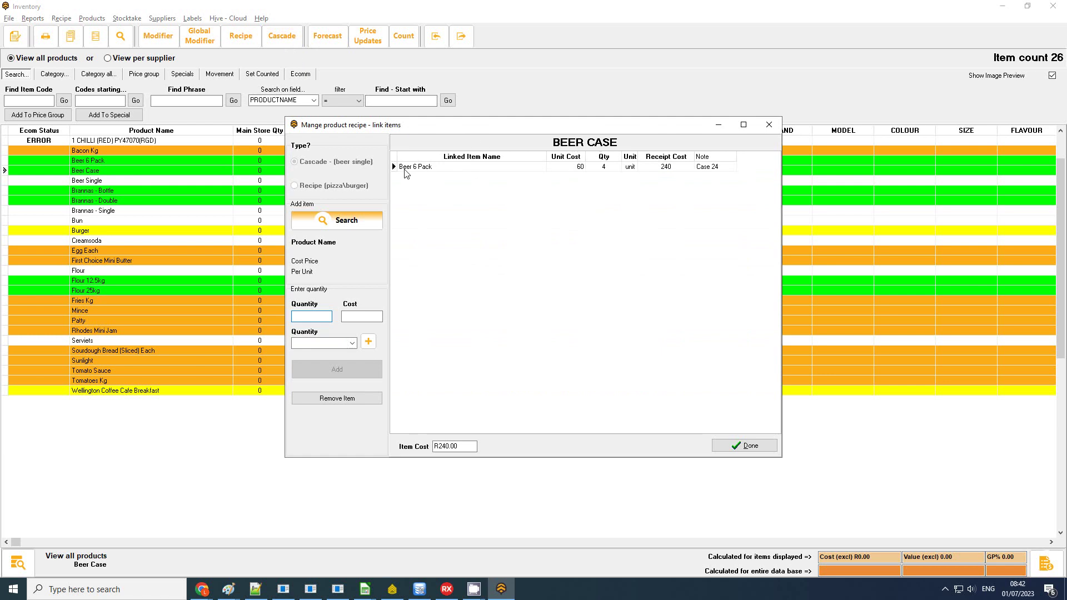
click(604, 168)
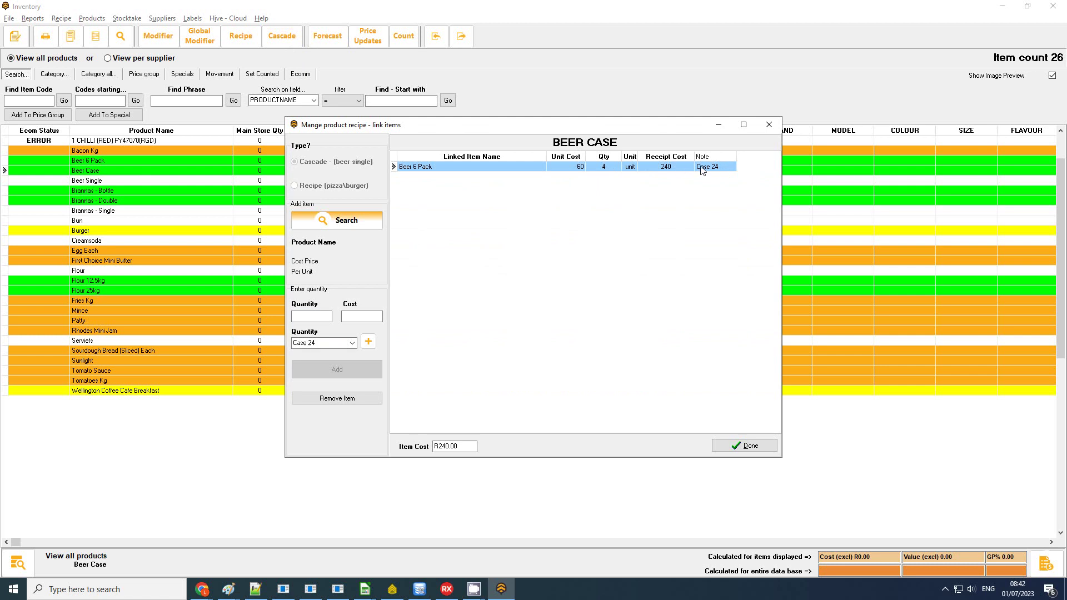
click(769, 124)
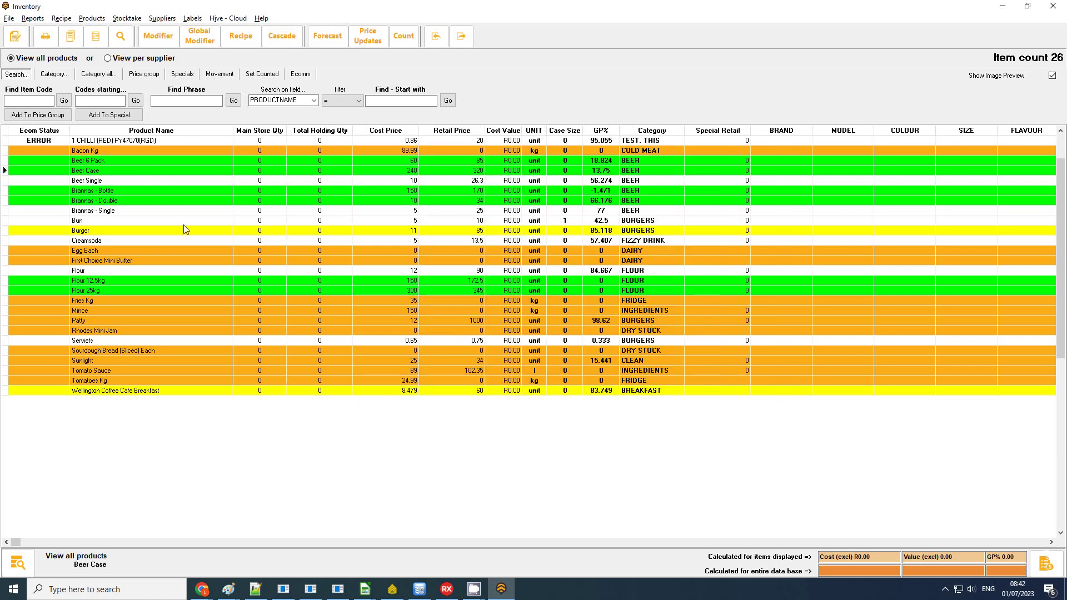
- Look at the Brannas - Bottle, Flour 12.5kg and Flour items as further cascade examples in the inventory list
click(154, 193)
click(124, 283)
click(128, 272)
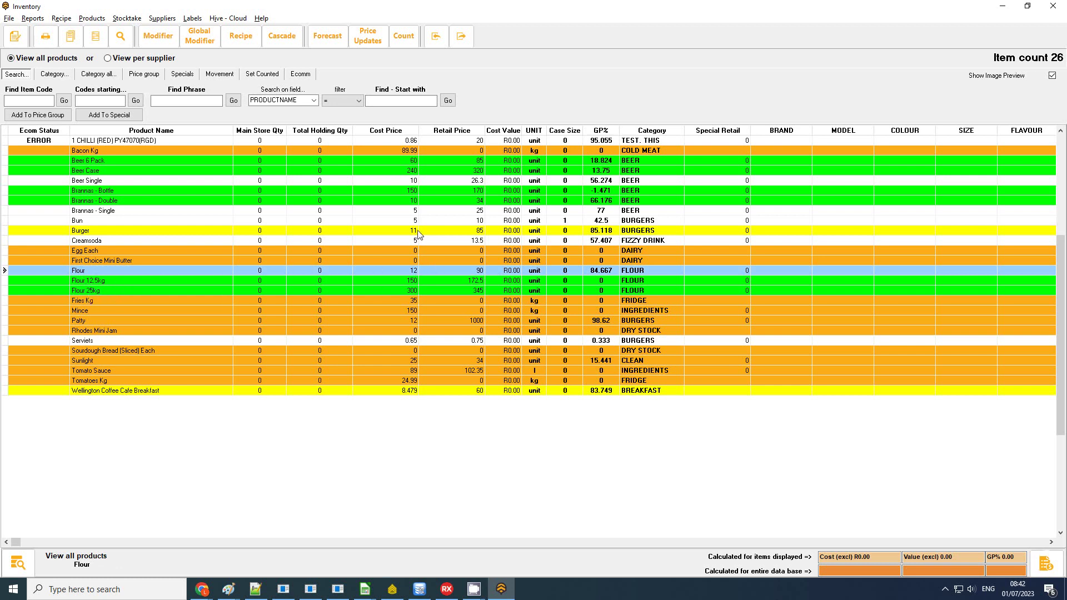
- Leave the inventory list and open the stocktake sheet
click(1062, 15)
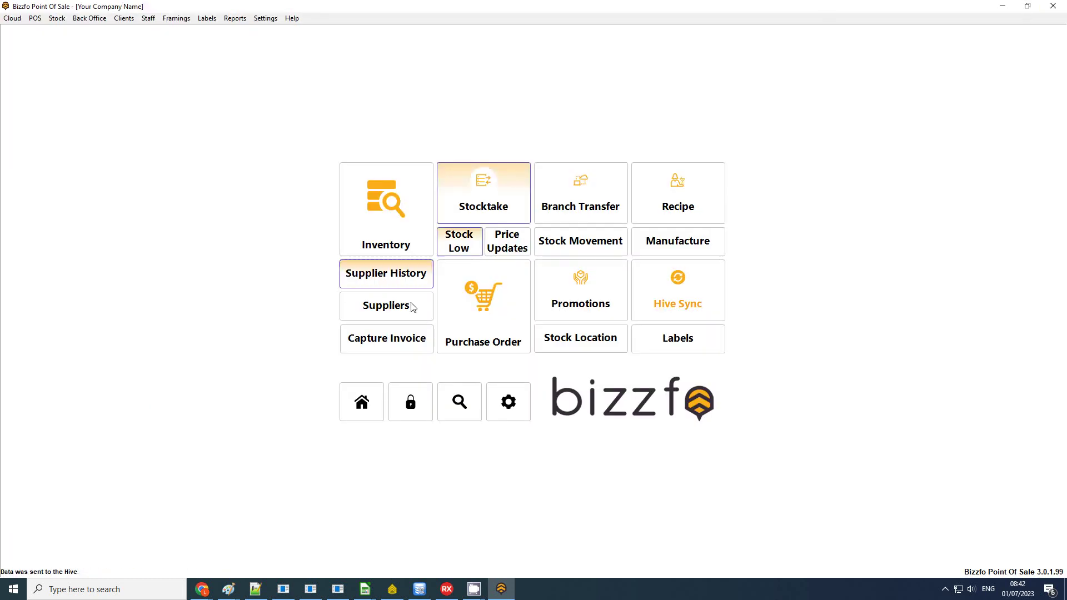
click(483, 228)
click(480, 204)
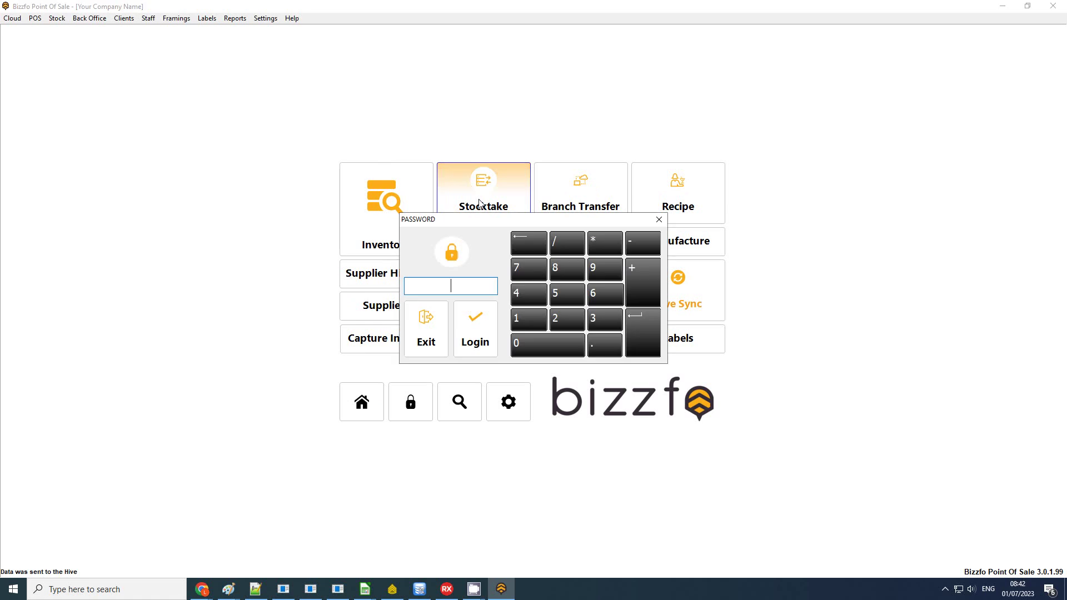
key(Escape)
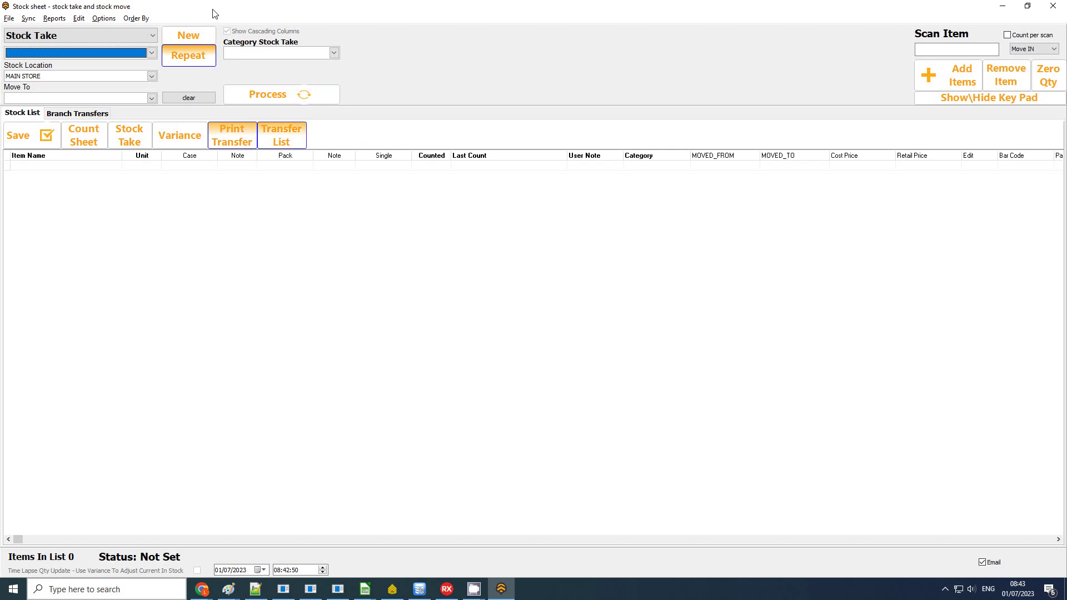
- Start a new category stock take for BEER in the main store
click(286, 54)
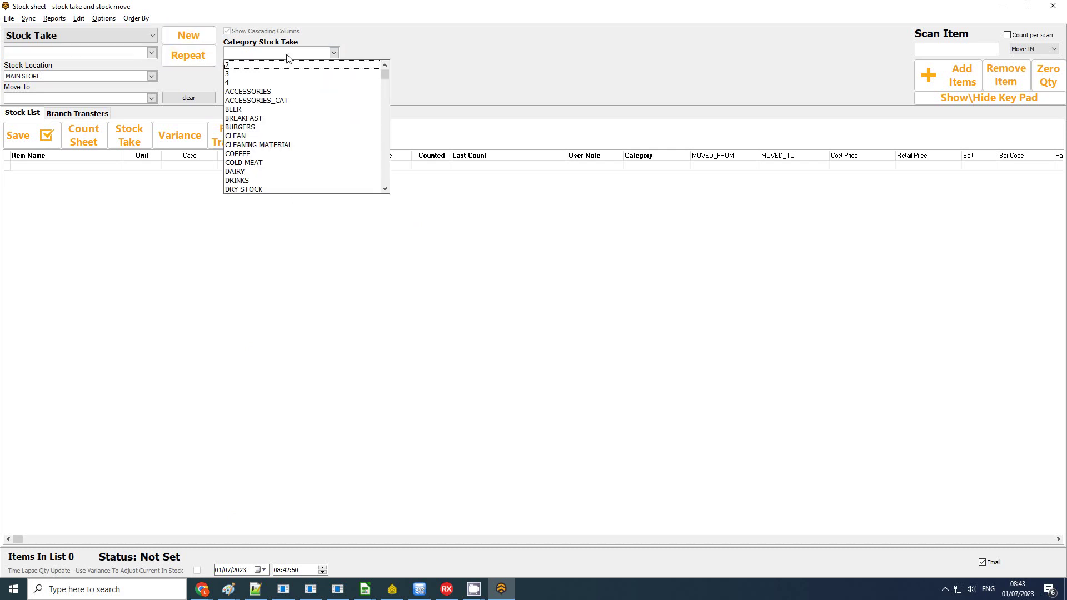
click(249, 111)
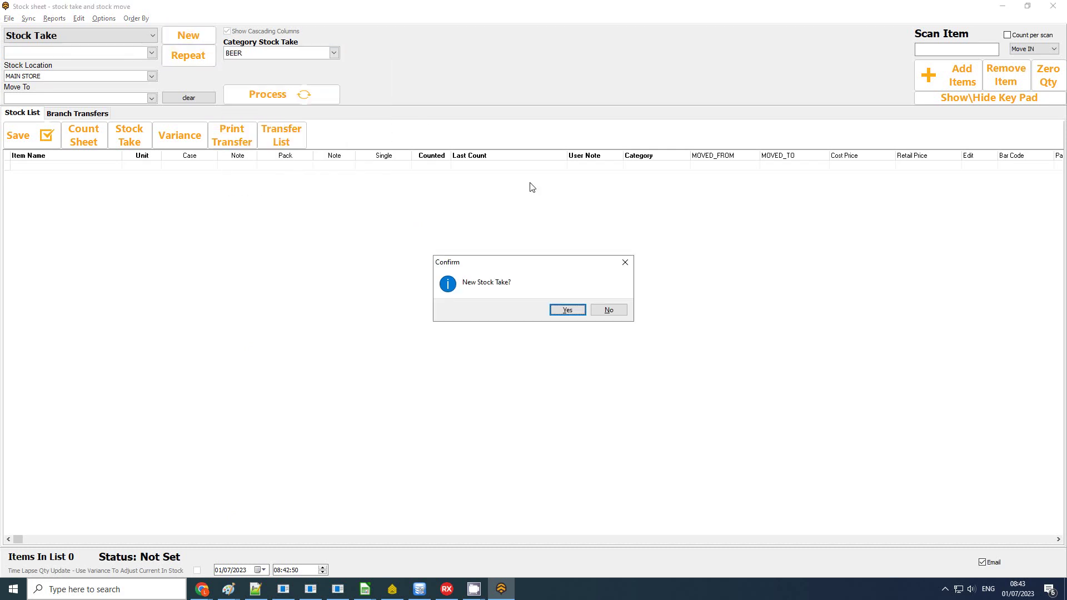
click(568, 309)
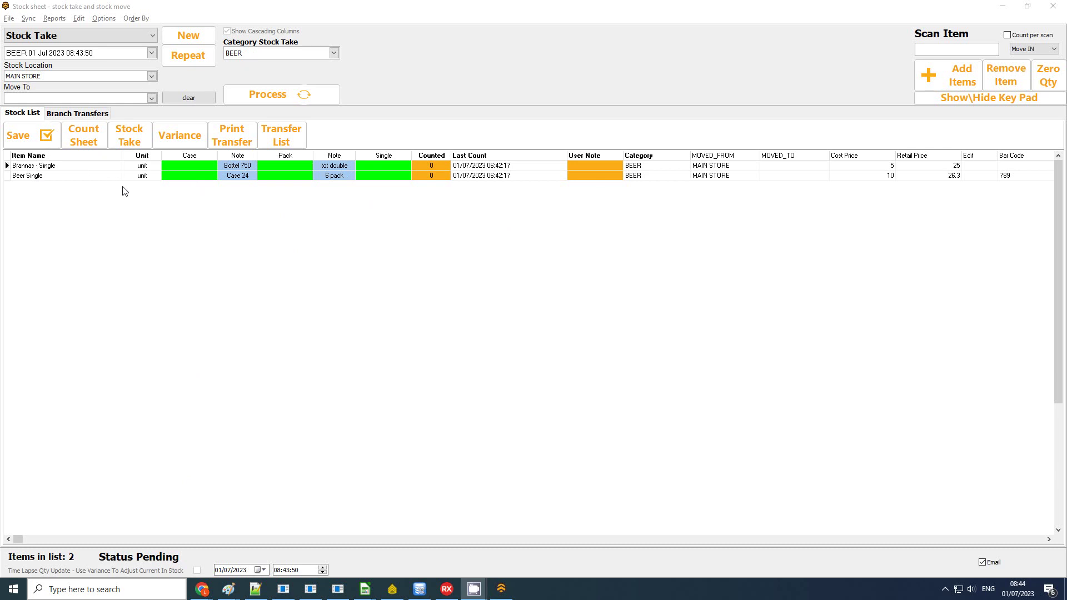
- Enter the Beer Single stock count as 1 case, 1 pack and 6 singles
click(195, 165)
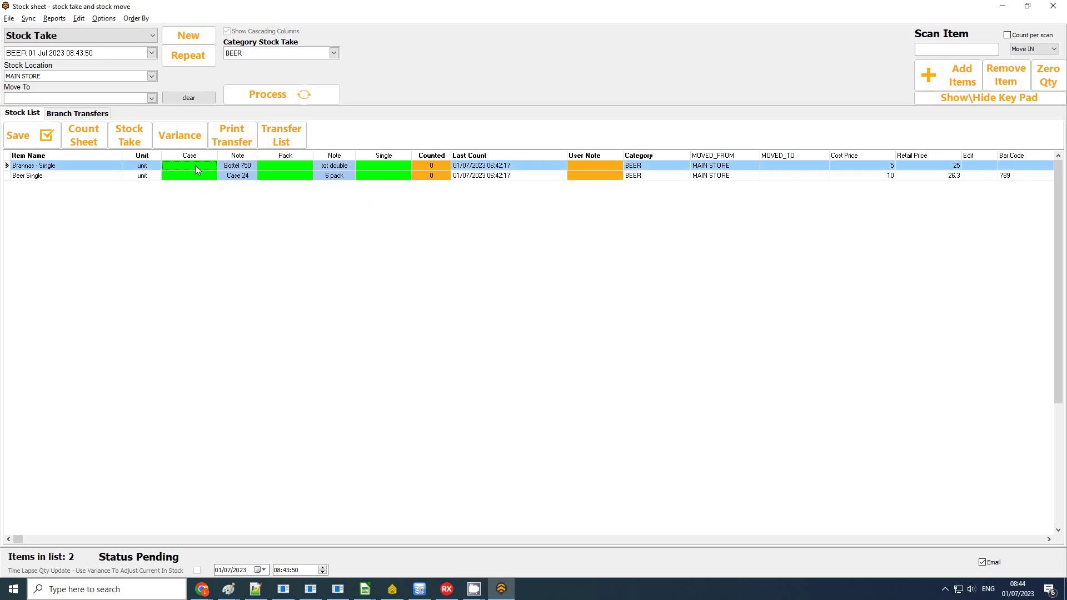
click(245, 176)
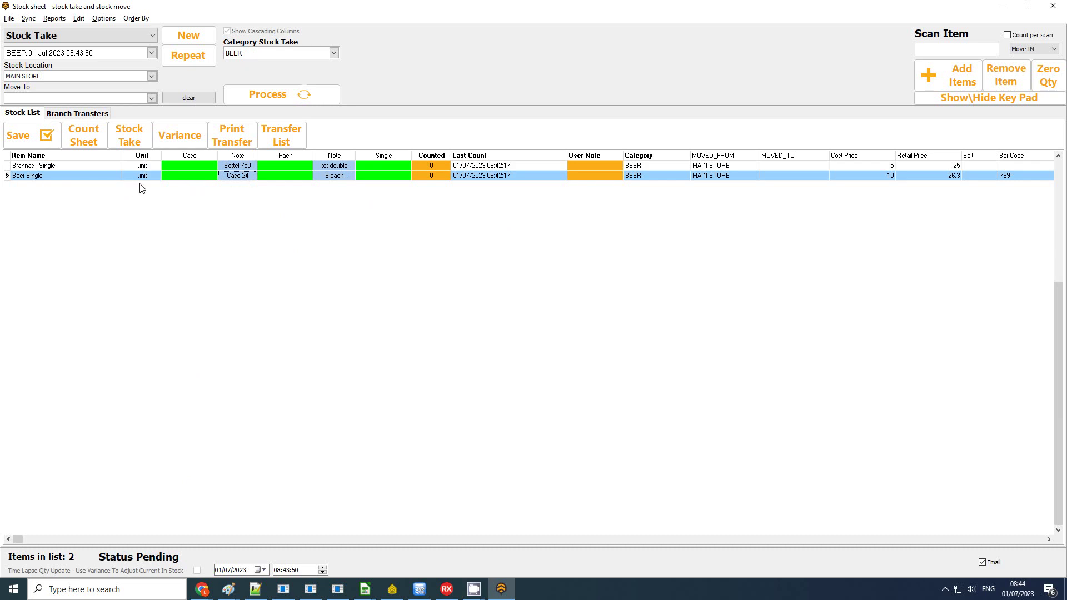
click(197, 177)
click(202, 179)
text(1)
key(Return)
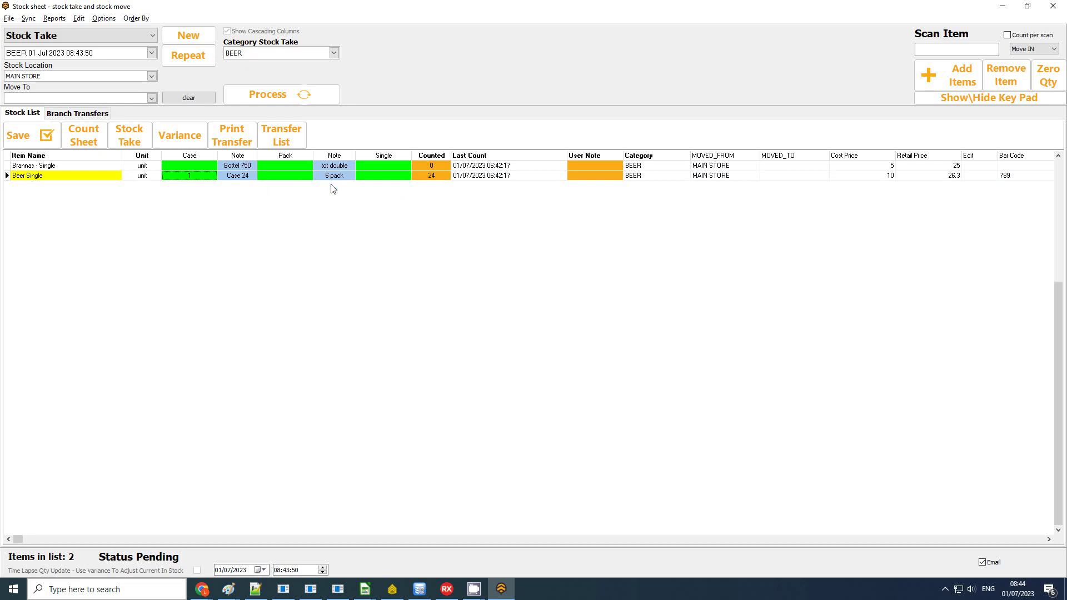
click(299, 177)
text(1)
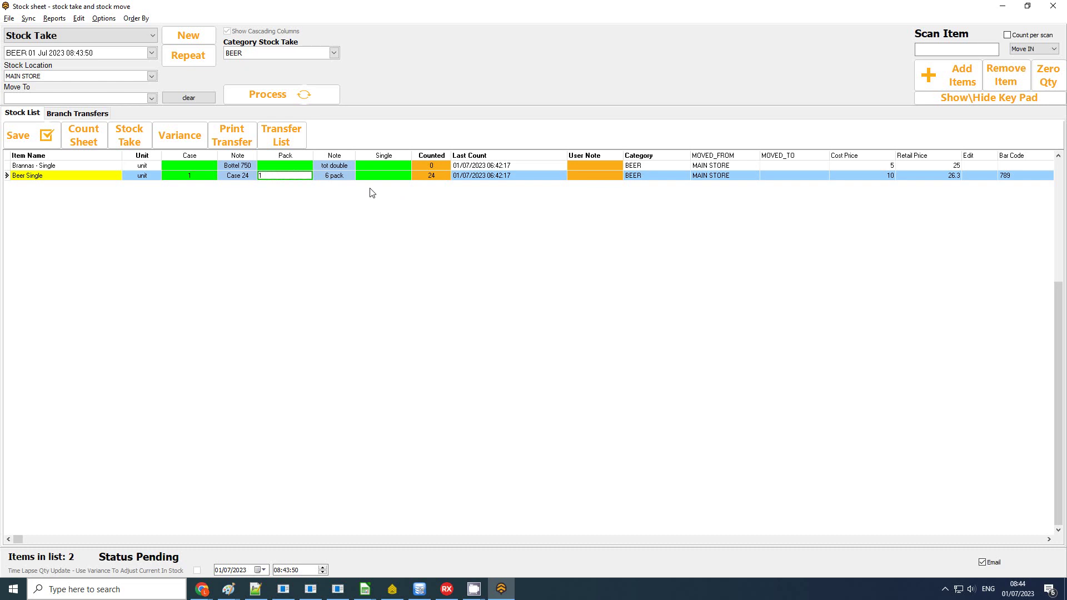
click(380, 172)
text(6)
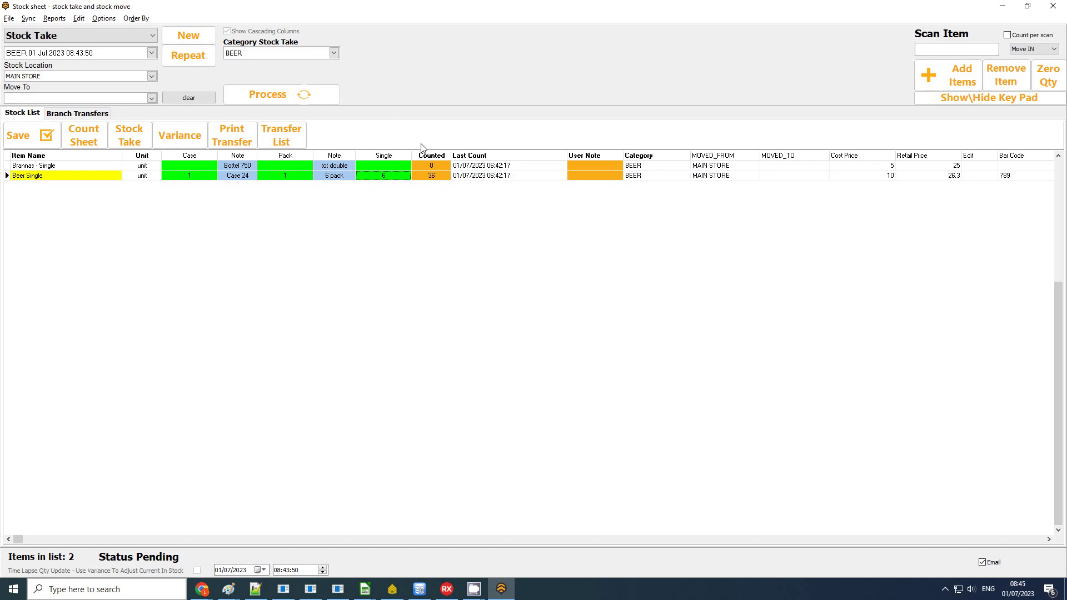
- Preview the printable count sheet for the beer stock take and close the preview
click(93, 140)
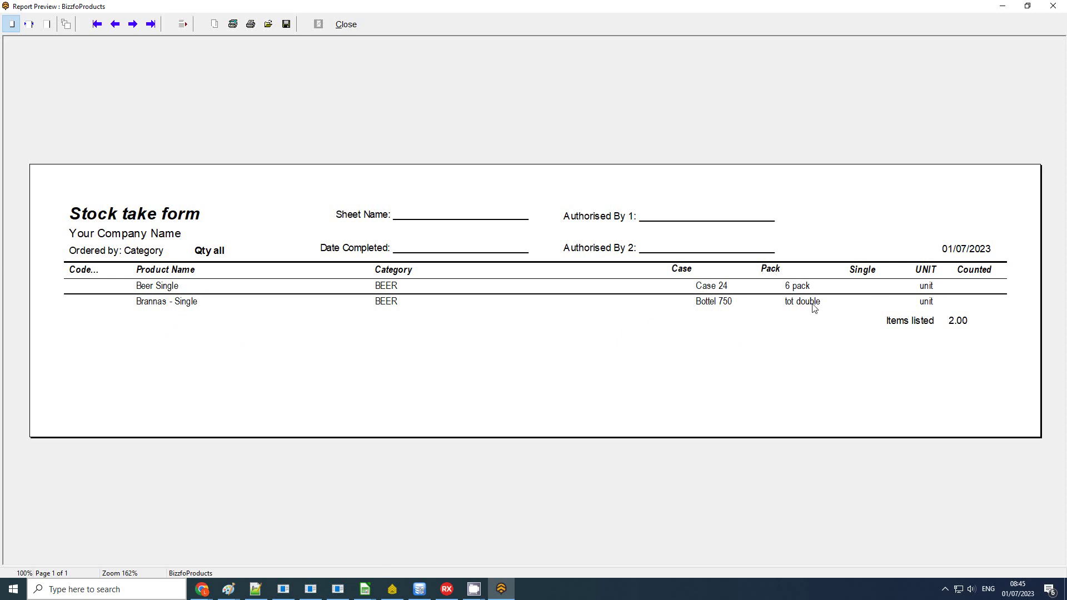
click(359, 25)
click(743, 129)
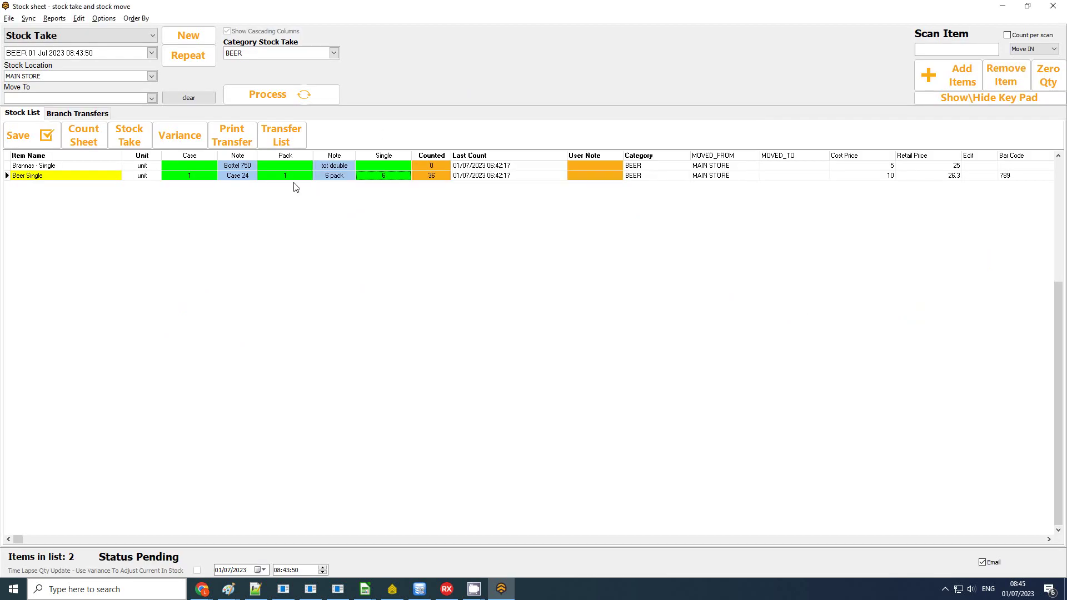
- Enter a stock count of 1 in the Case column for Brannas - Single
click(199, 166)
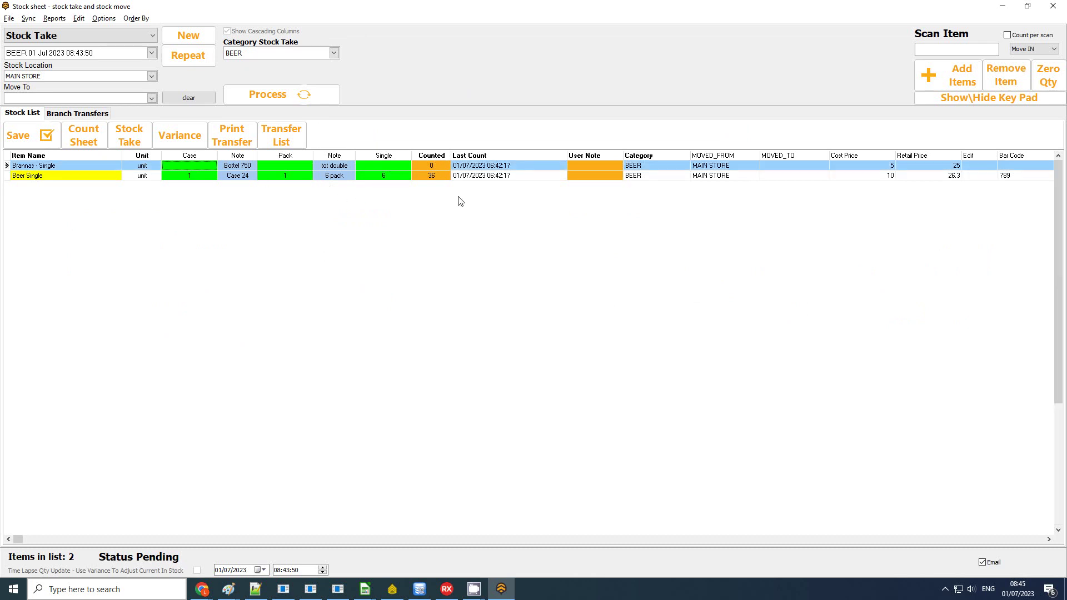
text(1)
key(Return)
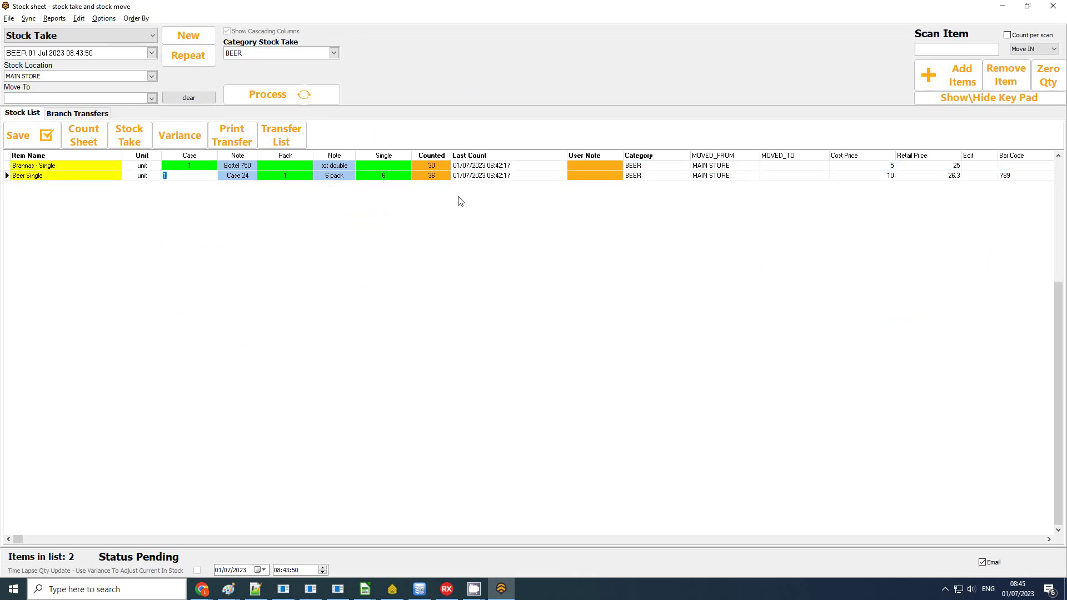
click(442, 167)
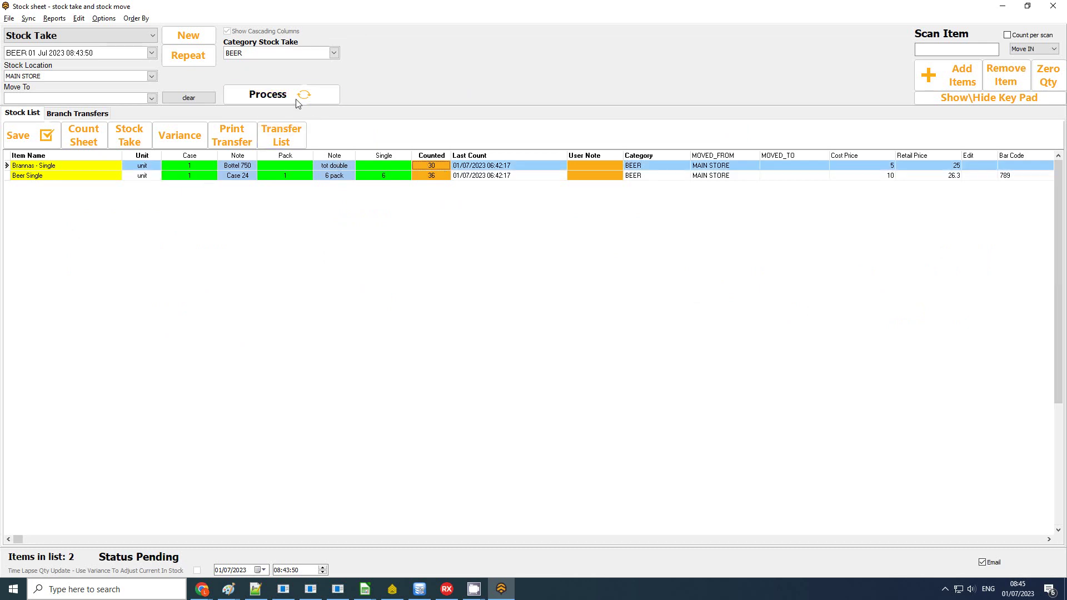
- Process the completed BEER stock sheet and acknowledge the result
click(267, 95)
click(557, 311)
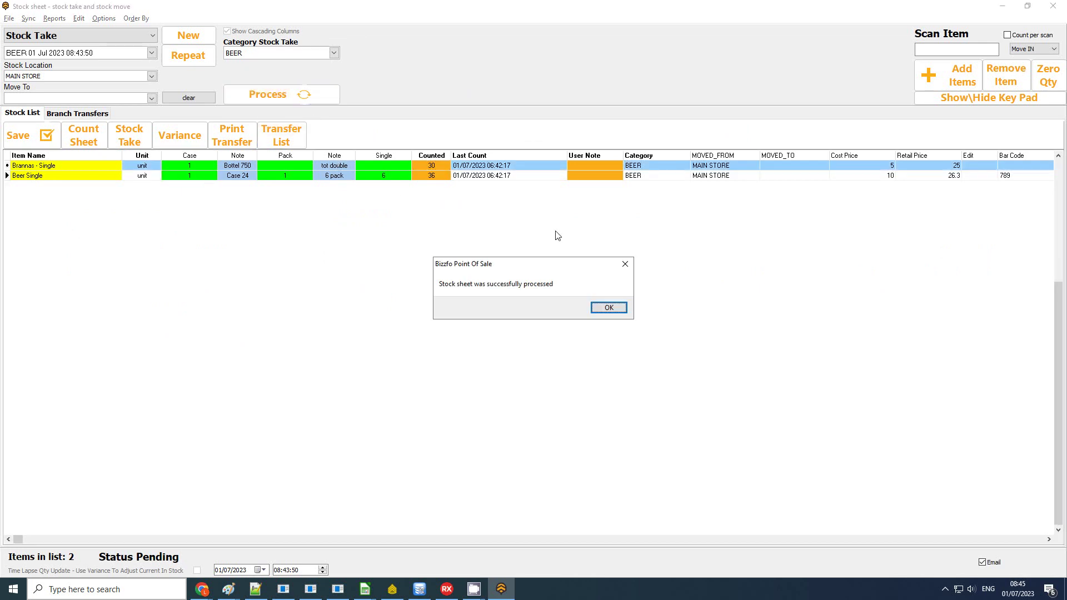
click(611, 309)
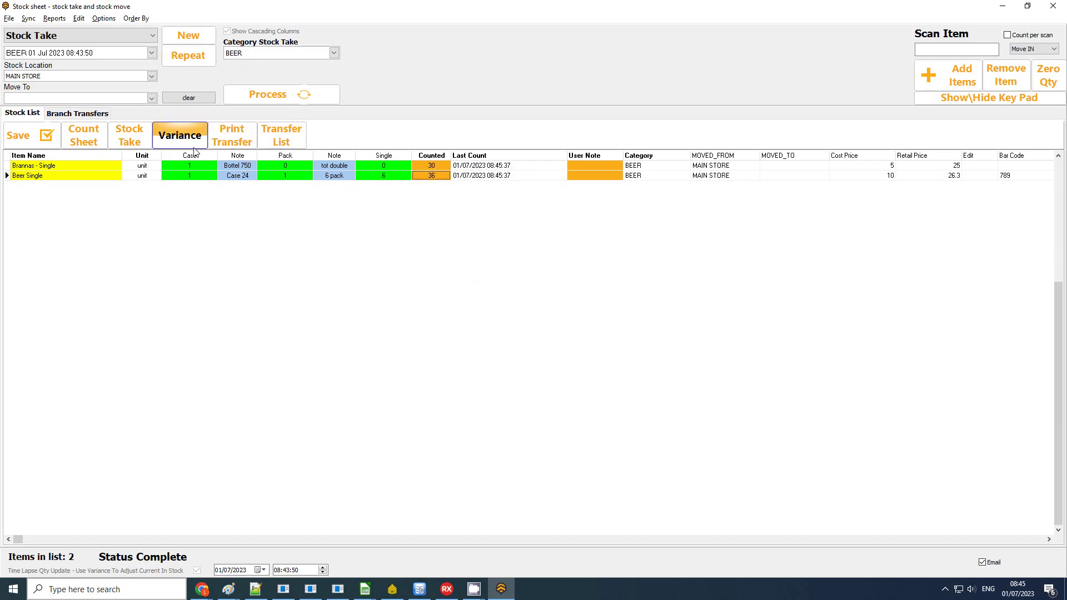
- Review the variance report filtered to the BEER 01 Jul 2023 08:43:50 stock take, checking its quantities and gains, and close it
click(180, 135)
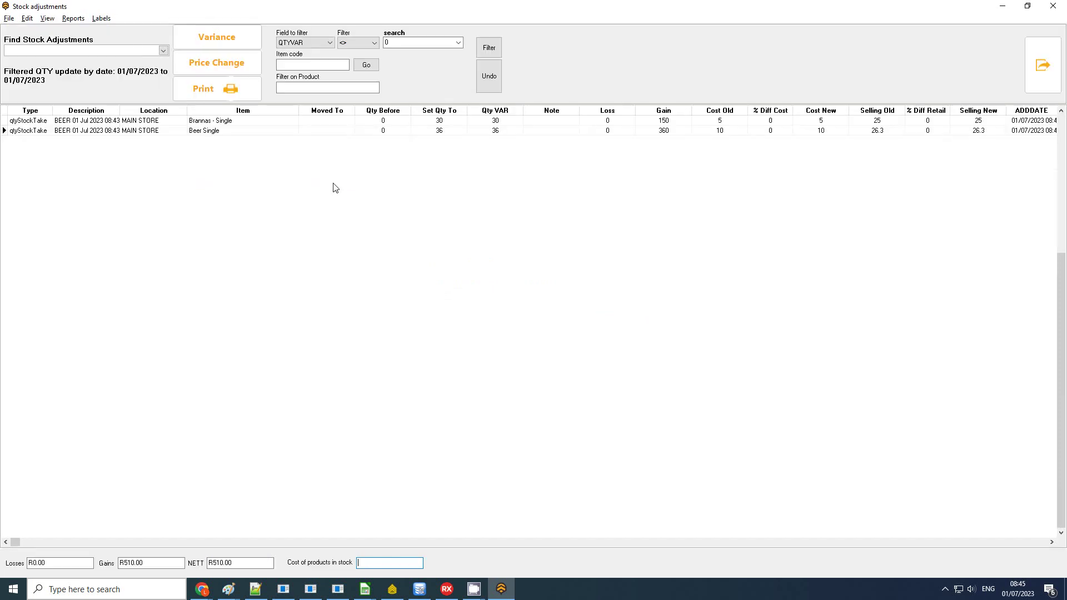
click(122, 51)
click(70, 60)
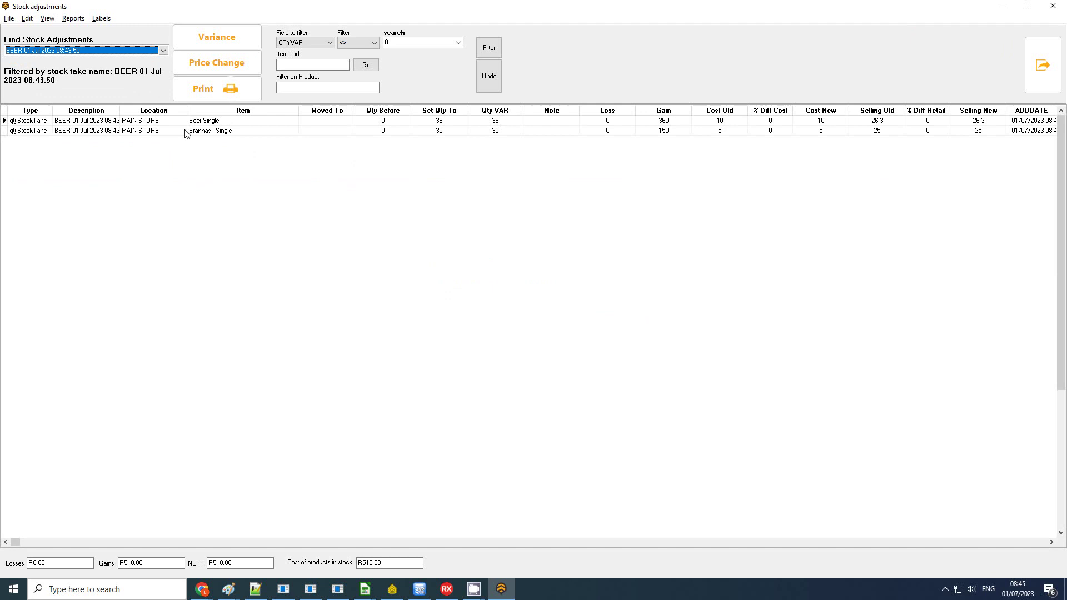
click(391, 121)
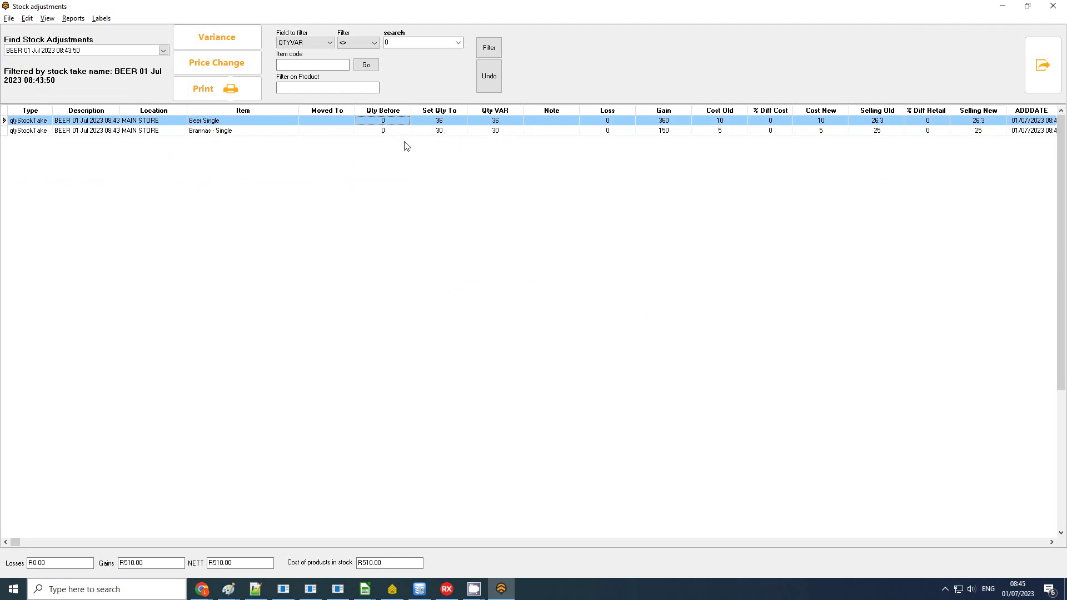
double_click(166, 563)
double_click(243, 563)
click(1053, 7)
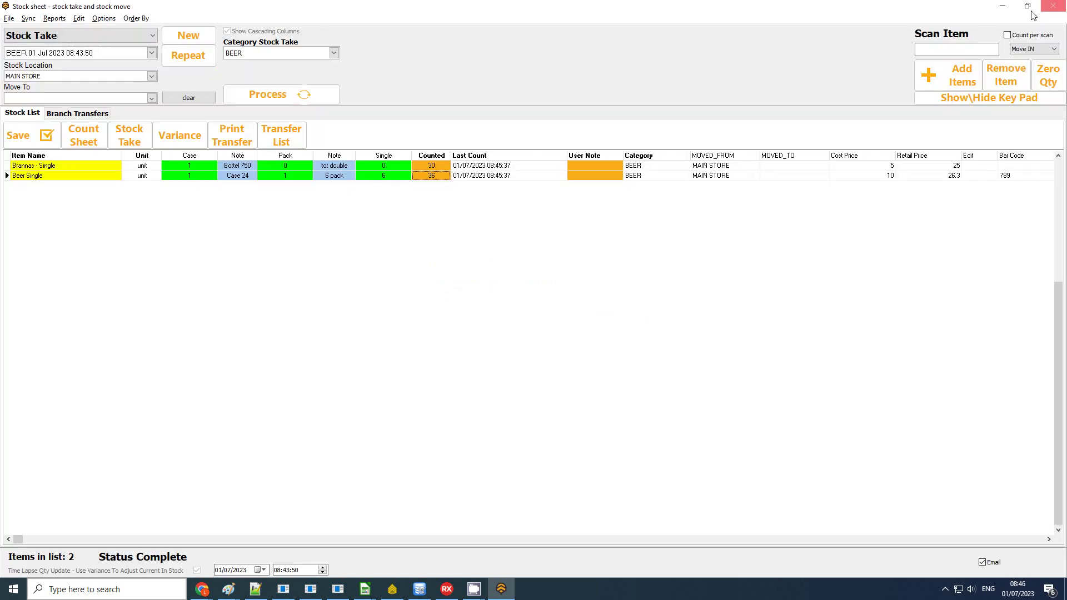
- Leave the stock sheet, check the Beer Single and Brannas - Single stock quantities in the inventory, and close the inventory
click(1053, 7)
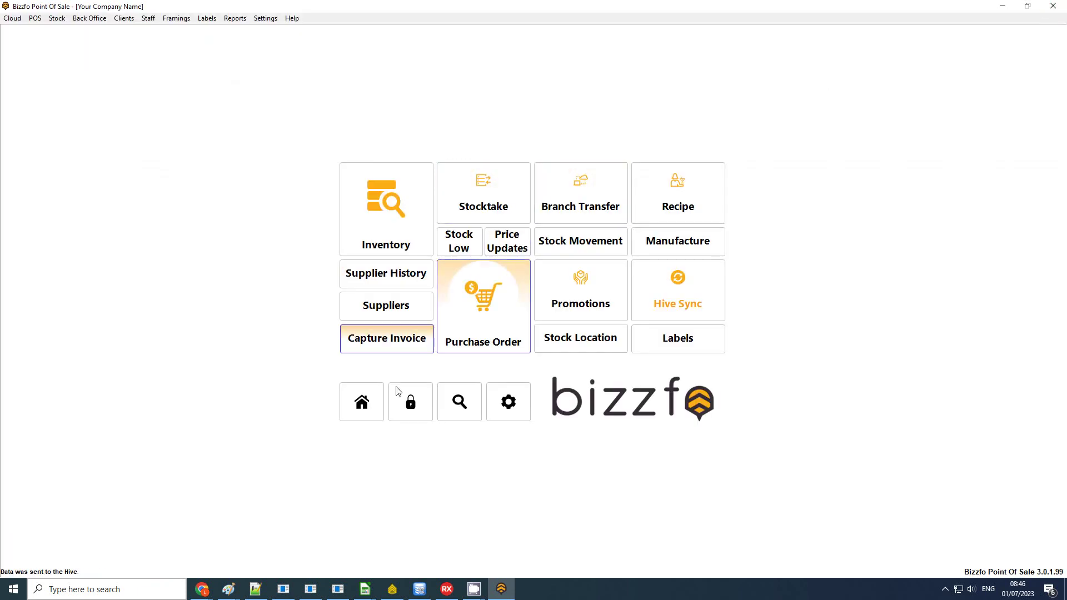
click(370, 409)
click(481, 217)
click(375, 199)
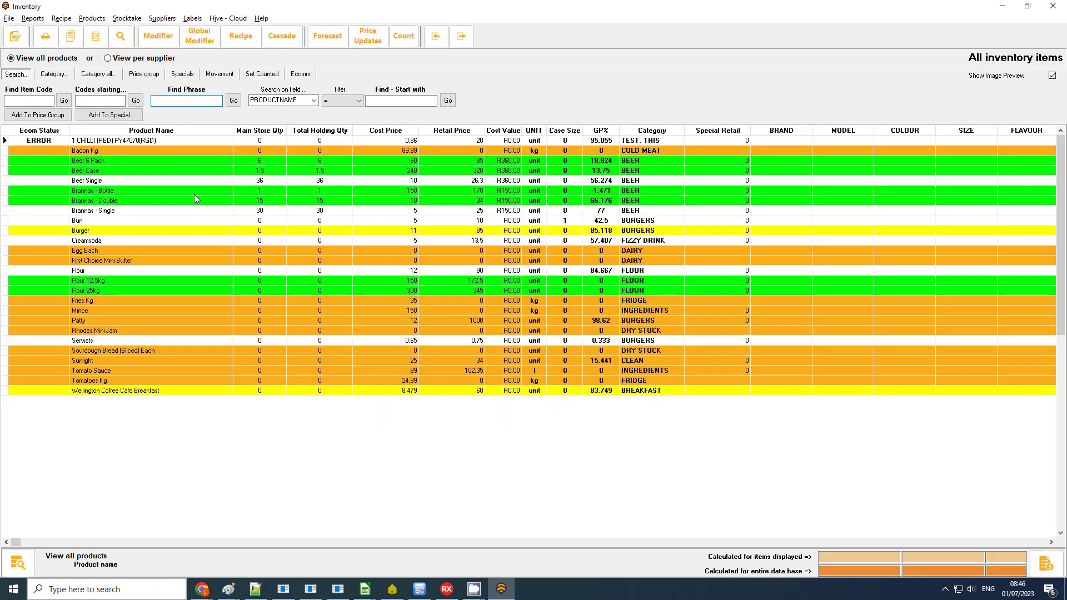
click(331, 183)
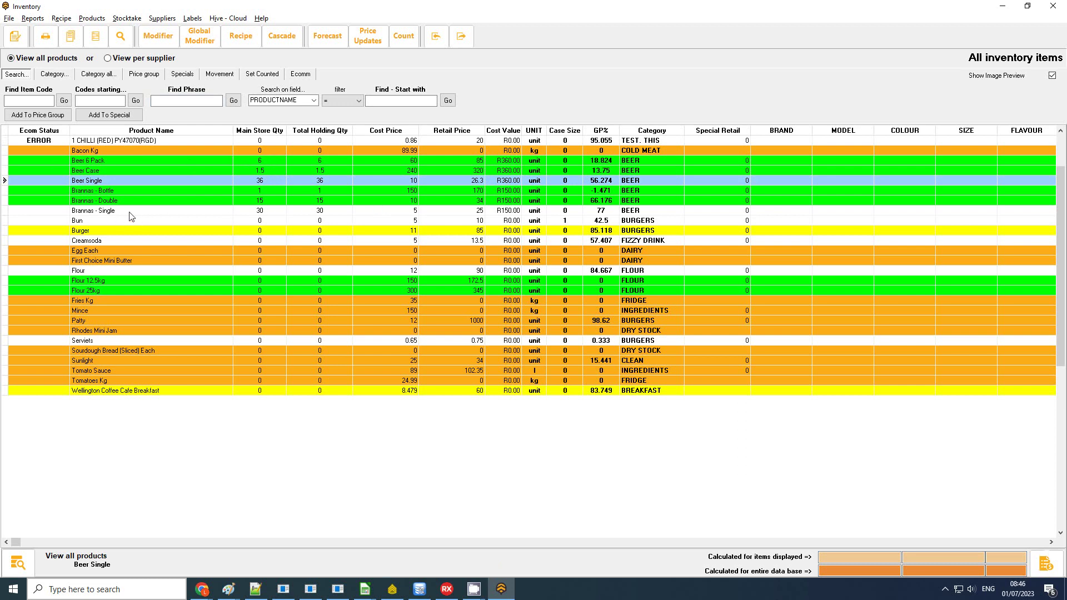
click(269, 211)
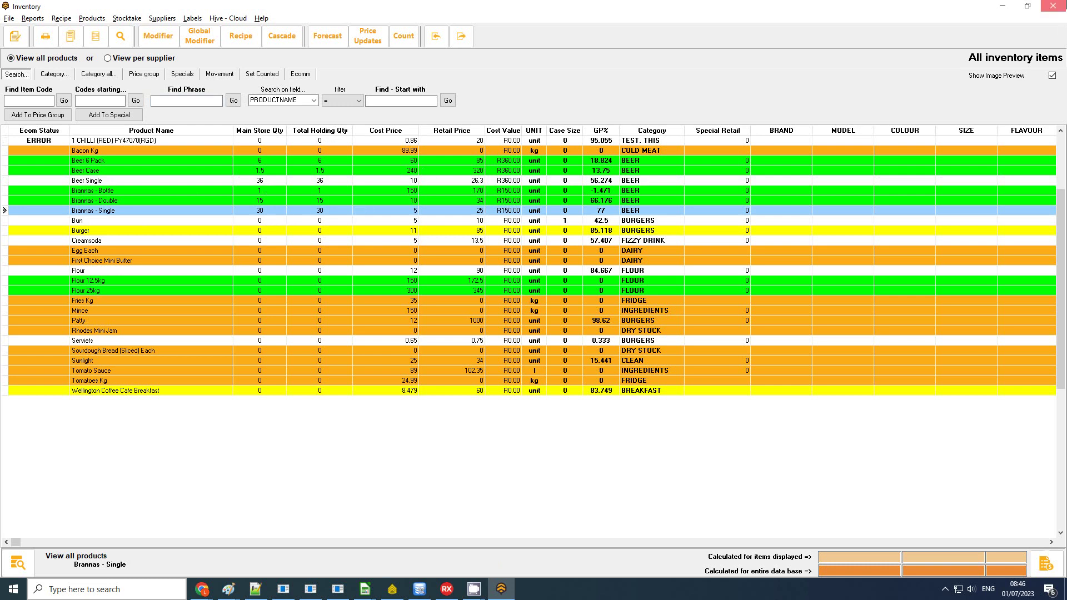
click(1052, 5)
- Create a new stock take under the suggested name without choosing a category
click(504, 229)
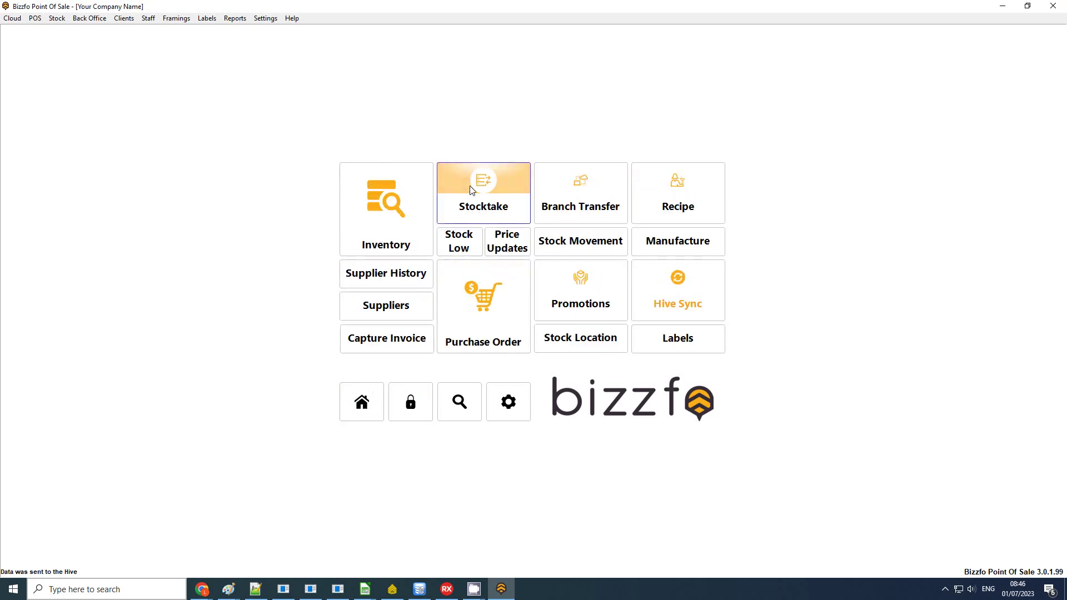
click(472, 190)
key(Return)
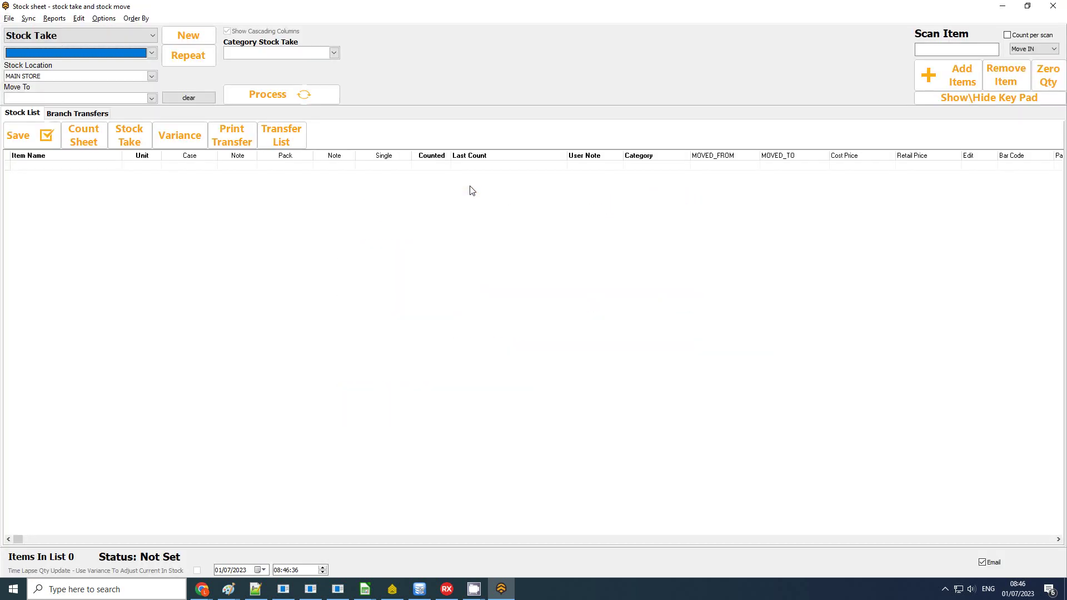
click(277, 53)
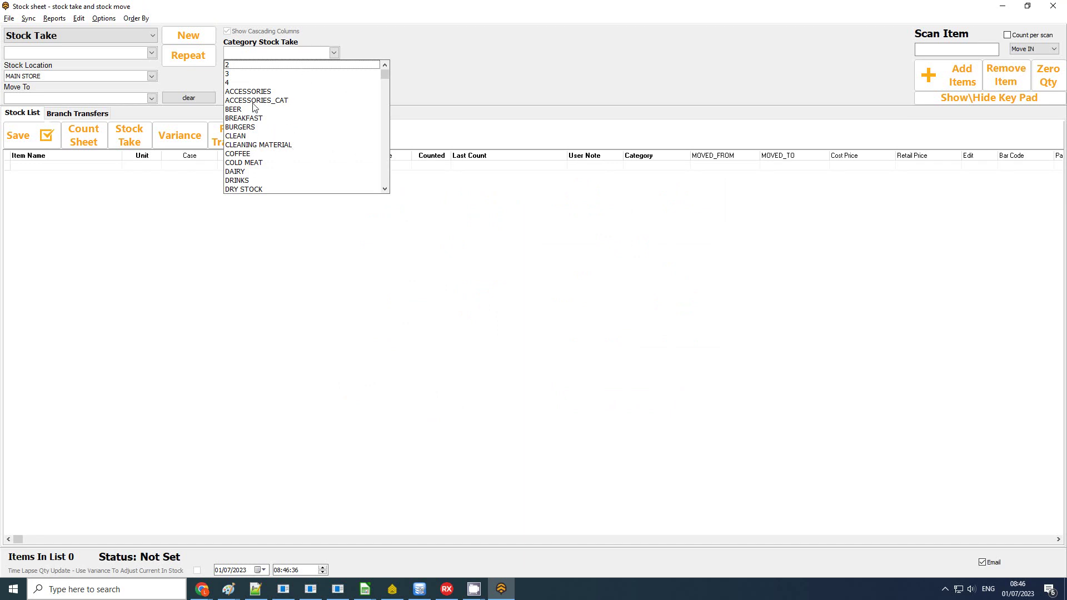
click(510, 50)
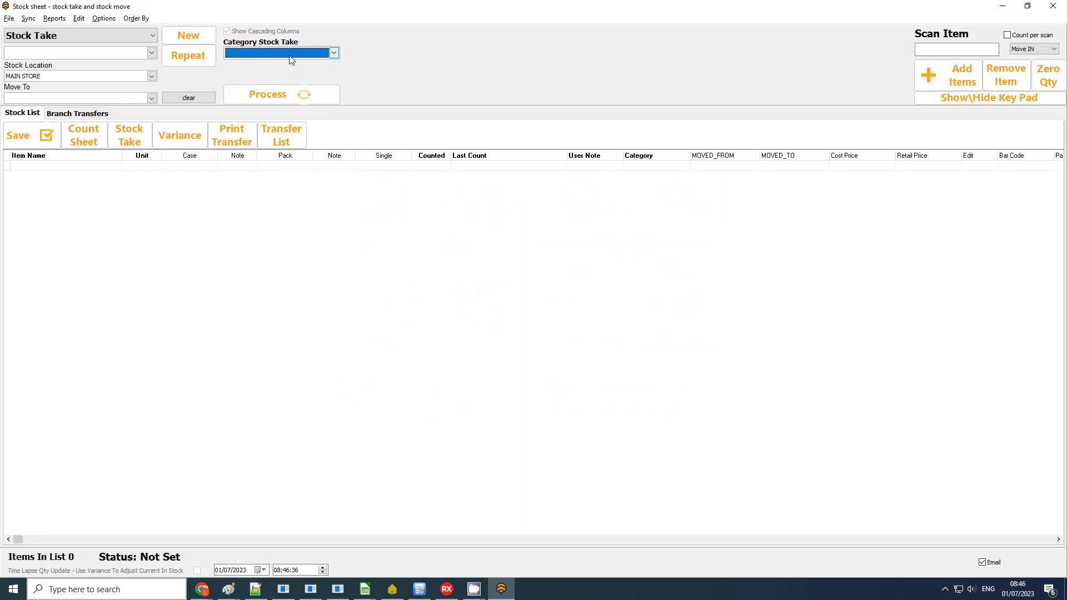
click(187, 35)
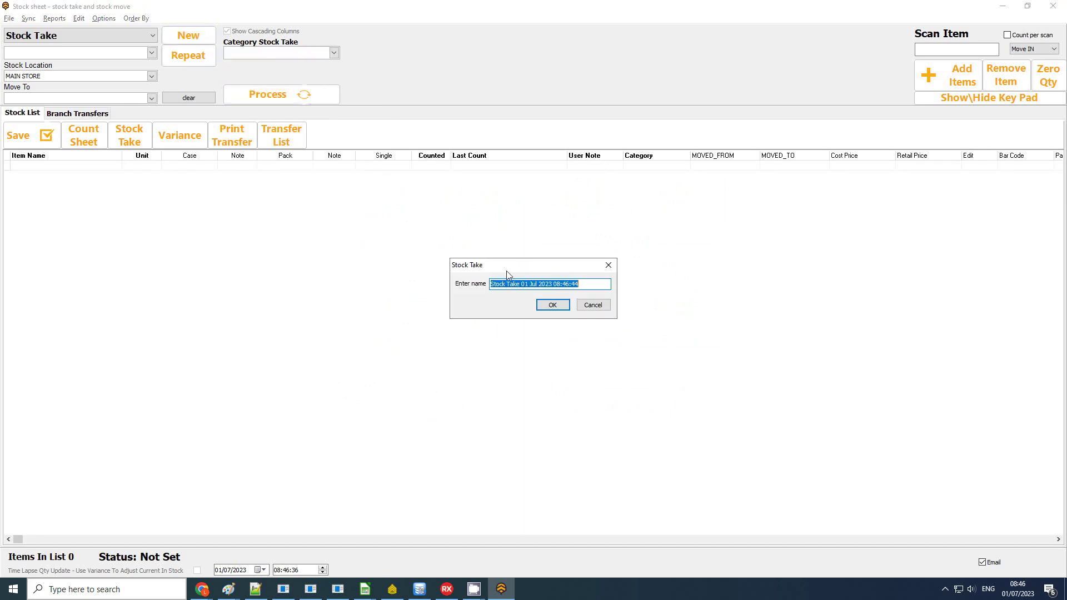
click(544, 308)
click(542, 307)
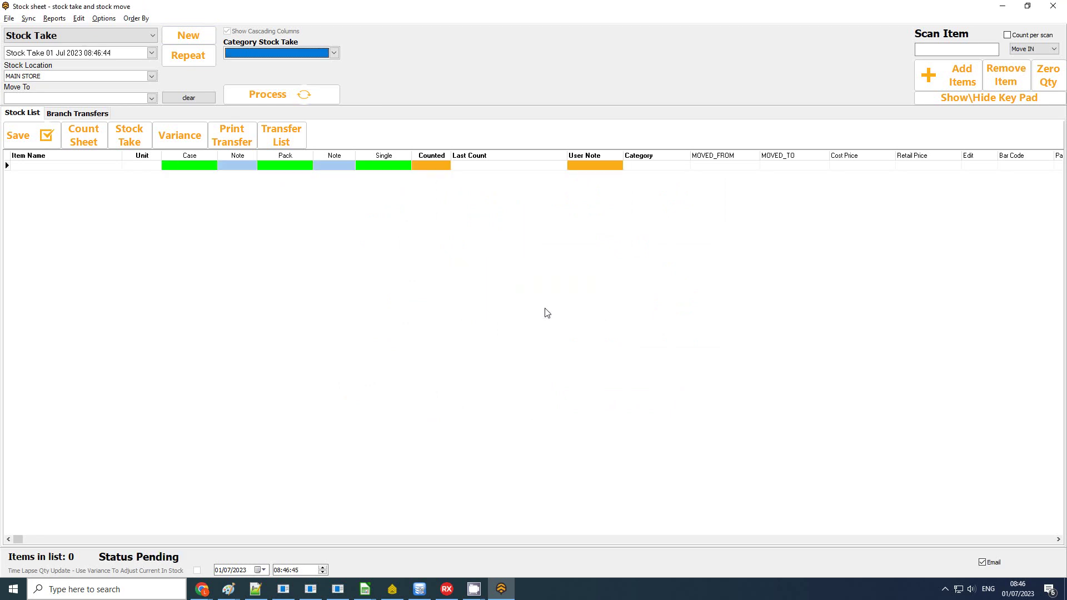
- Filter the item finder to the FLOUR category and add Flour to the stock sheet
click(973, 81)
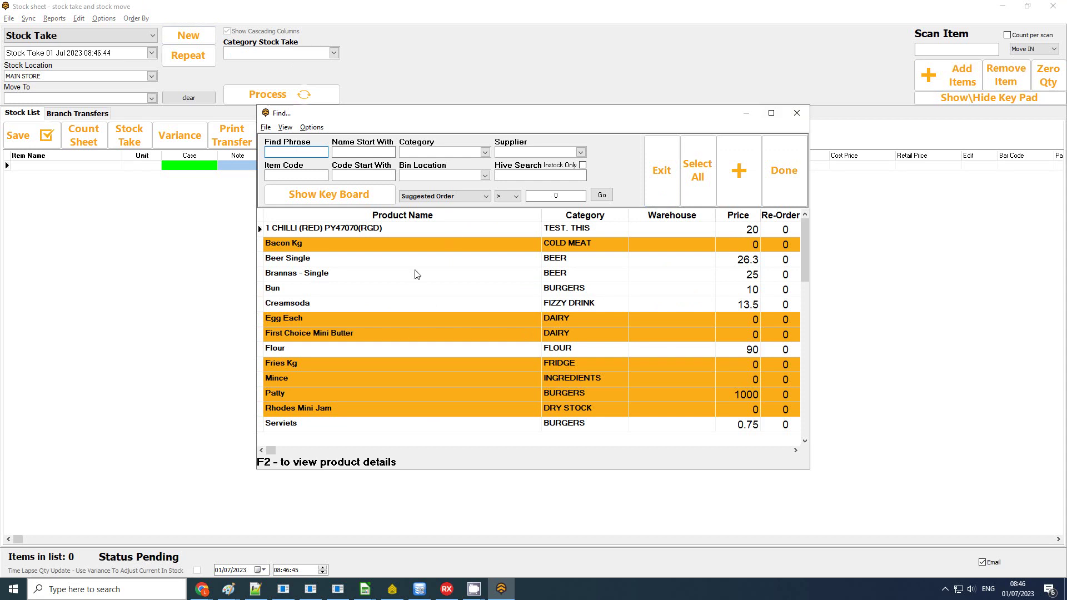
click(451, 153)
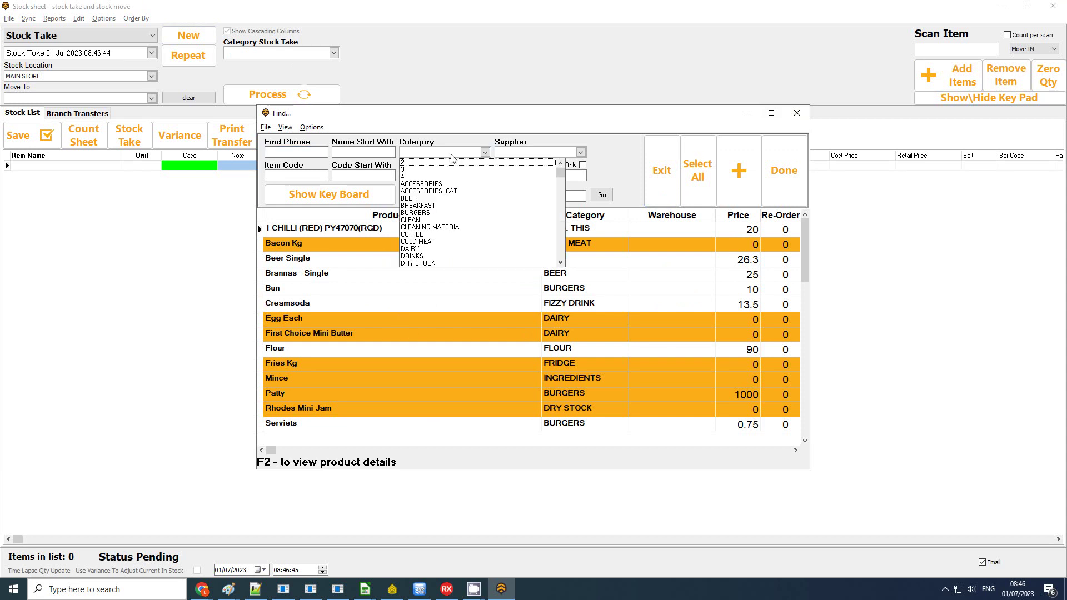
text(fl)
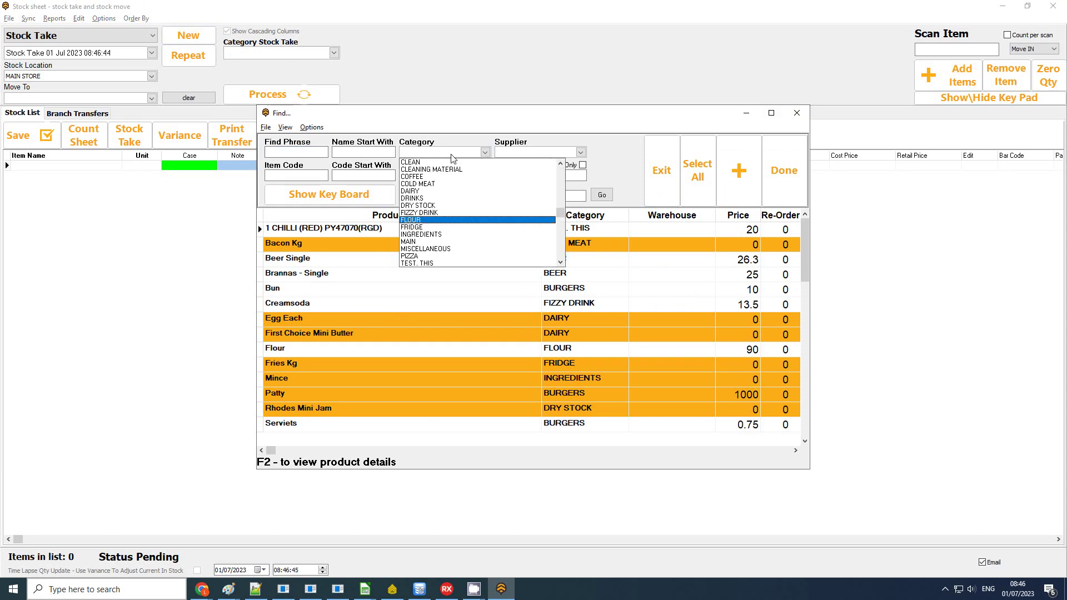
key(Return)
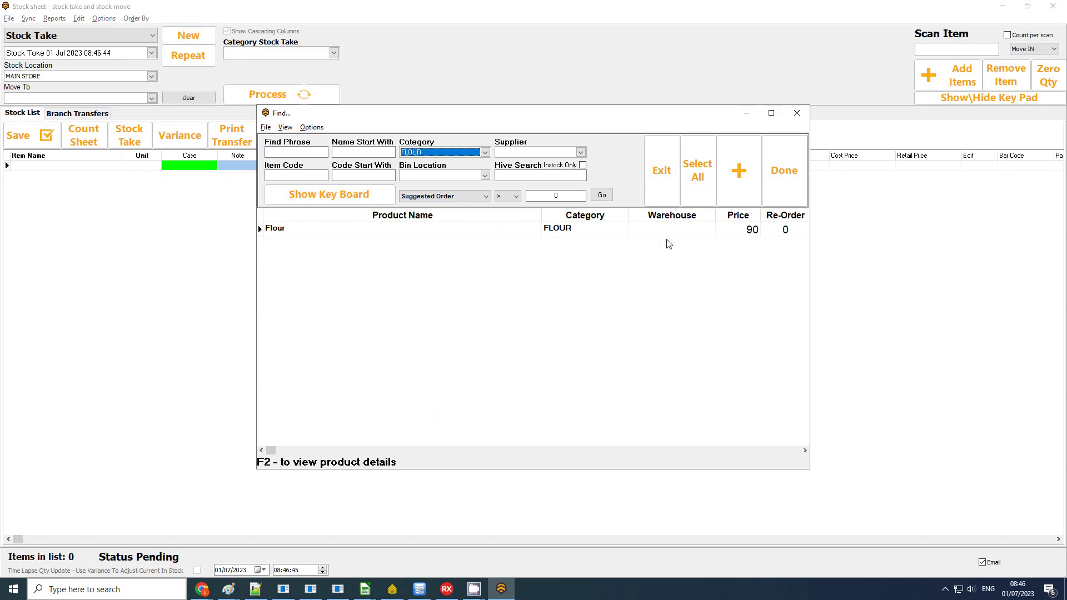
click(310, 235)
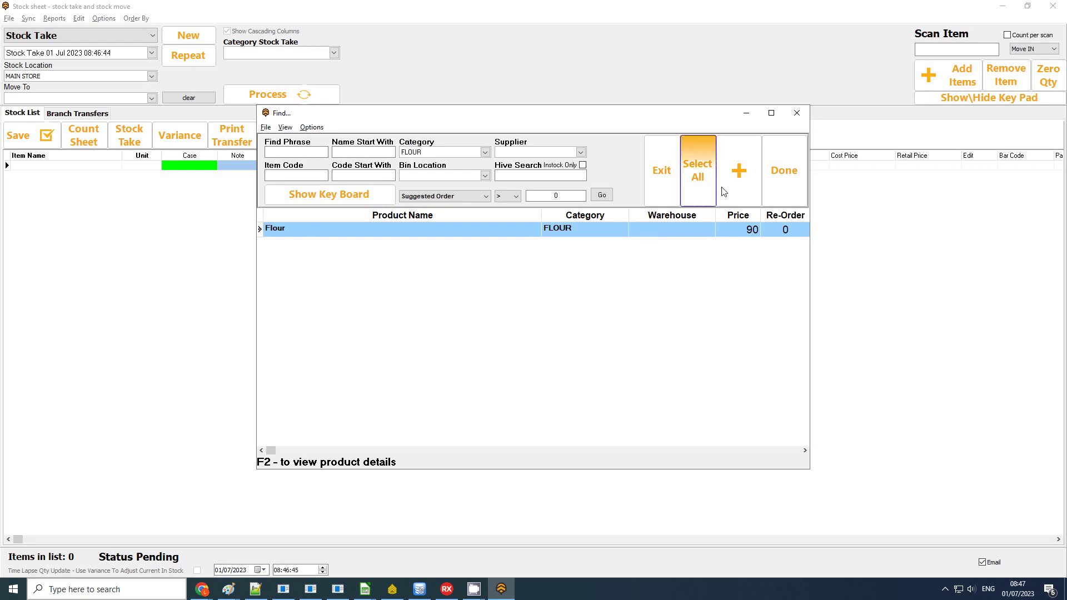
click(735, 155)
click(568, 310)
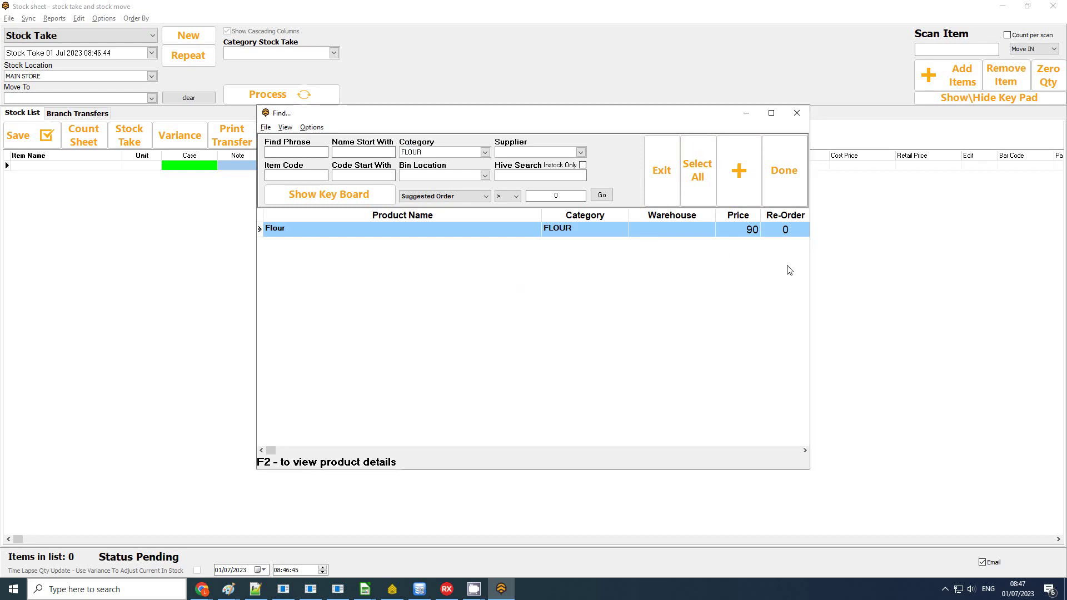
- Add Fries Kg and Tomatoes Kg from the FRIDGE category to the stock sheet and finish adding items
click(450, 153)
key(Up)
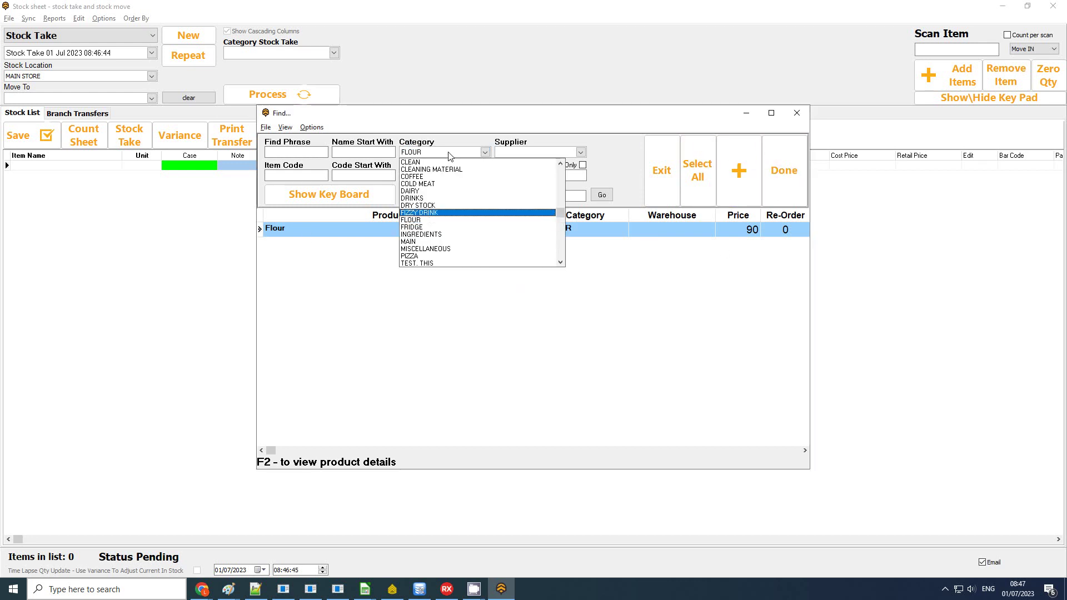
key(Down)
key(Down)
key(Return)
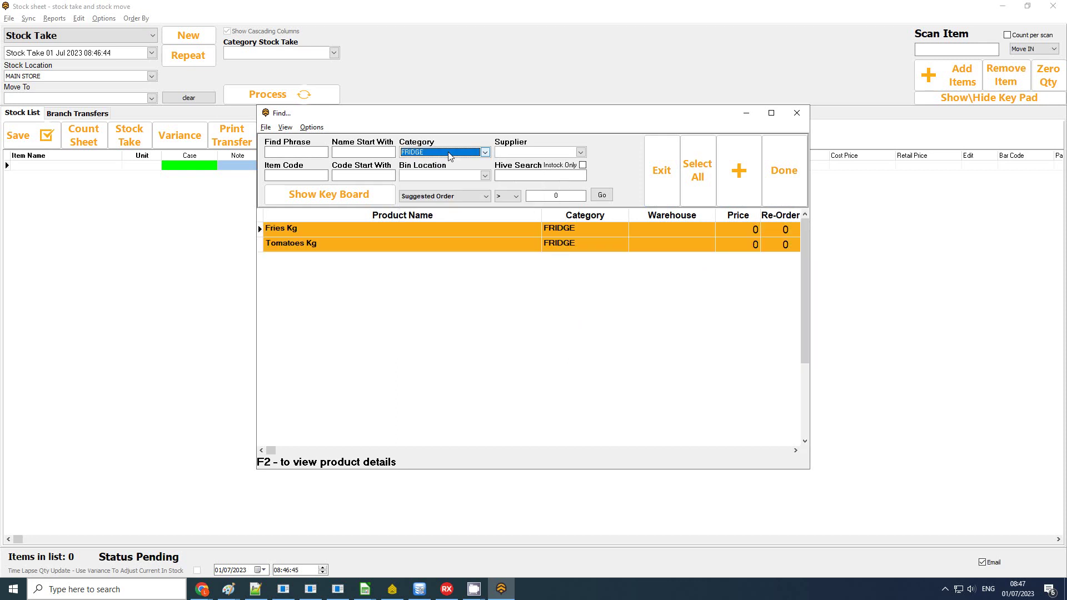
click(744, 189)
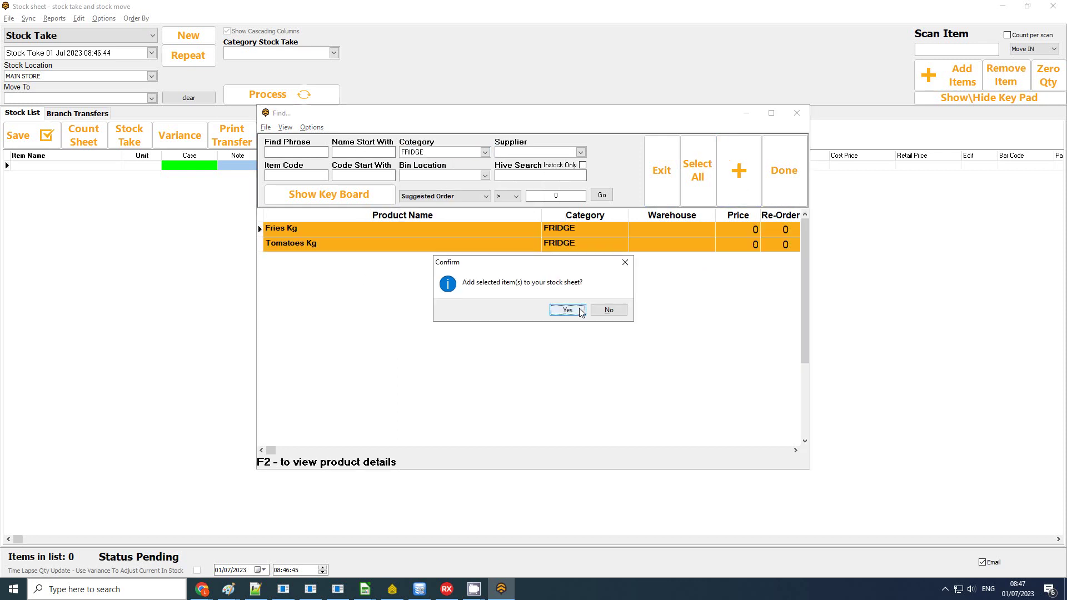
click(579, 312)
click(738, 170)
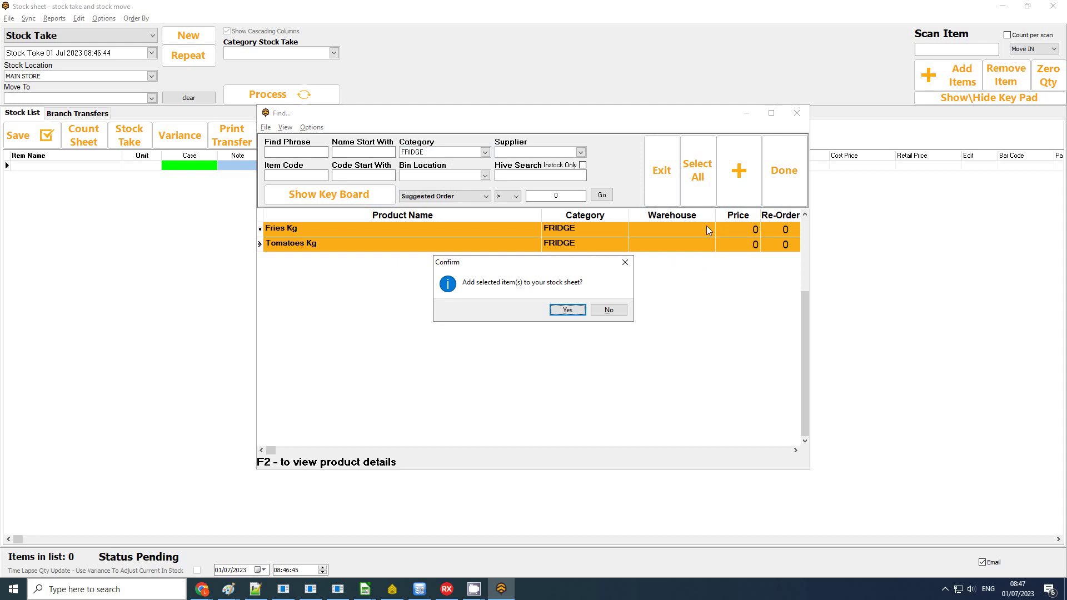
click(572, 310)
click(784, 170)
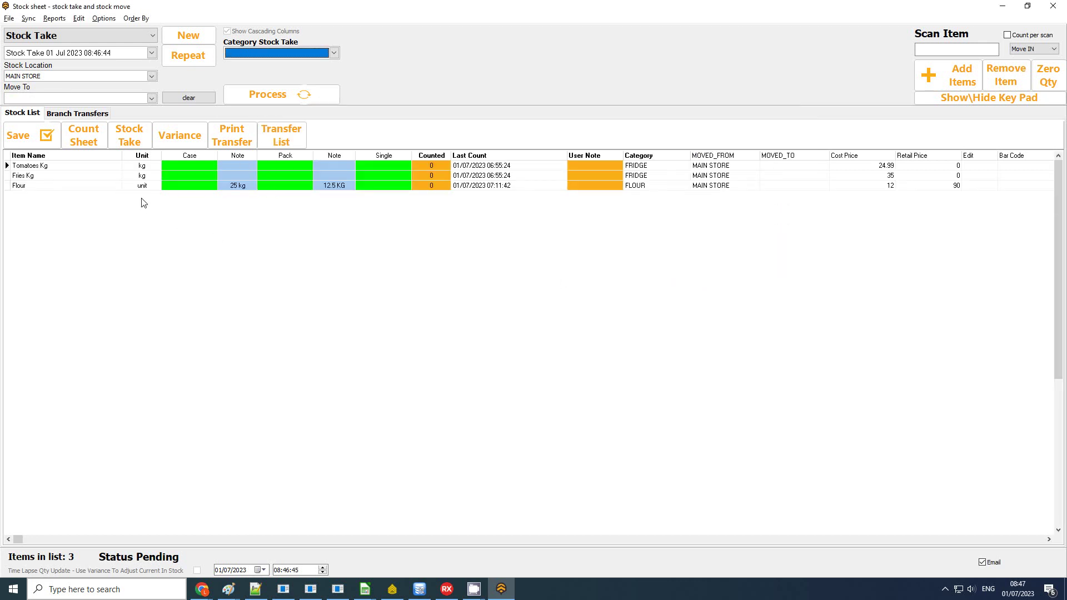
- Enter a stock count of 1 in the Case column for Flour
click(183, 188)
text(1)
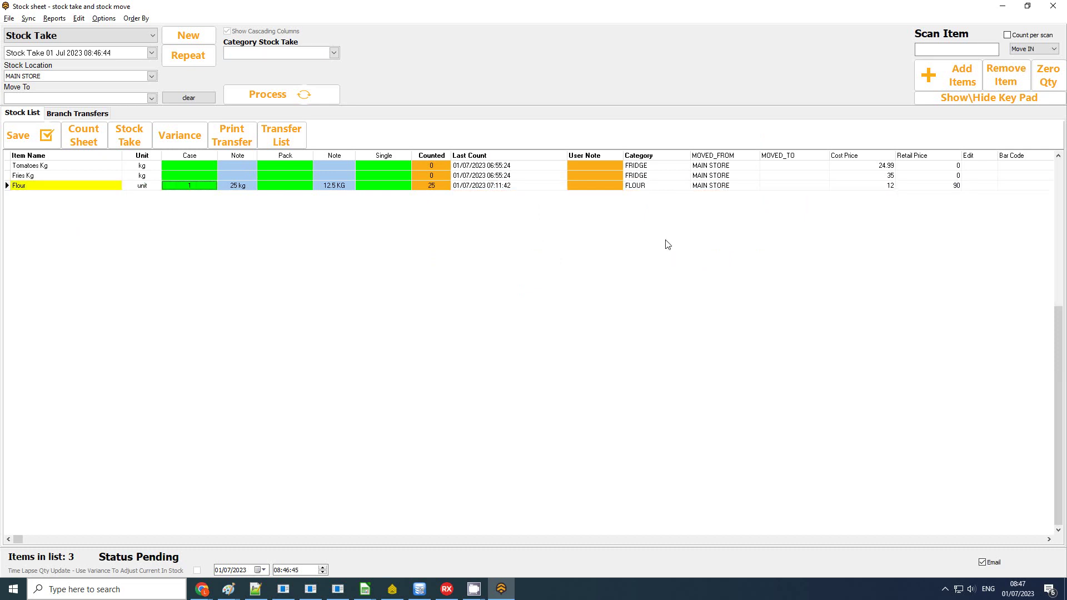
click(440, 186)
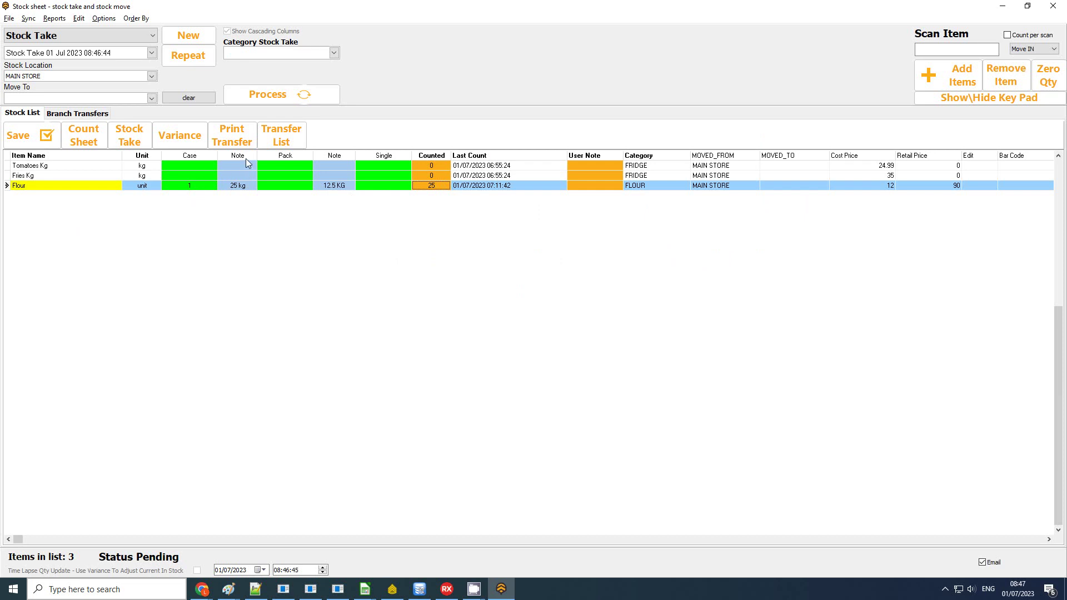
- Try a Case count of 1 for Tomatoes Kg, check its Counted value, and clear the entry
click(202, 166)
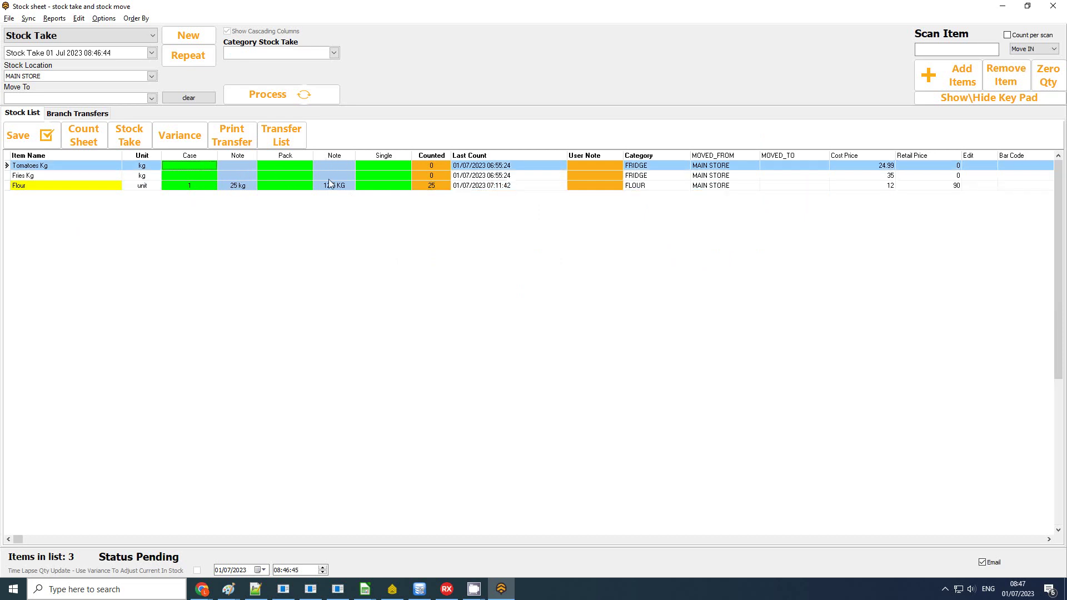
text(1)
key(Return)
click(443, 167)
key(Return)
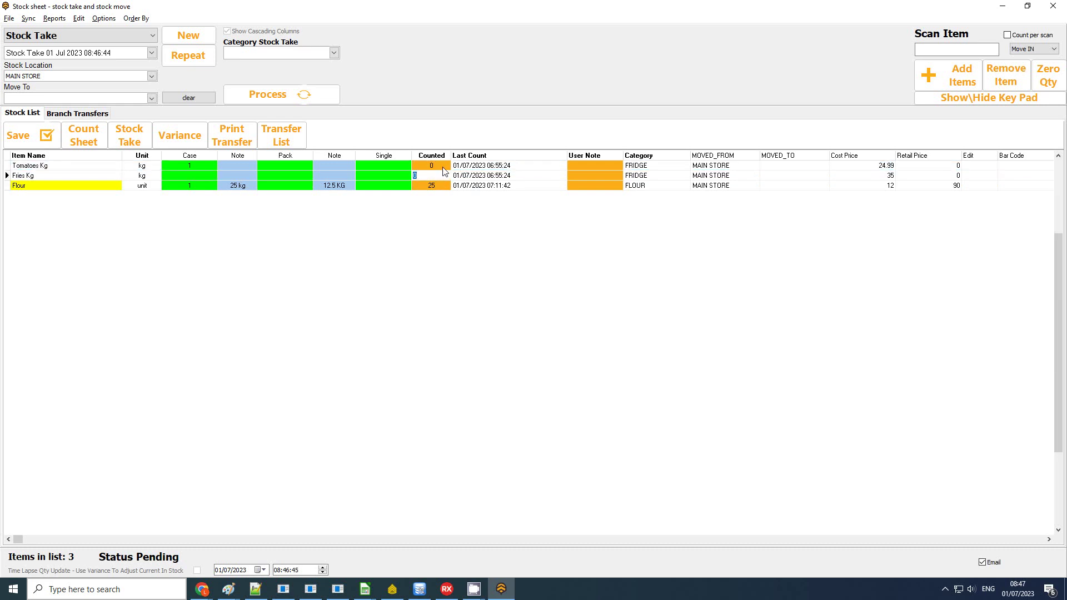
click(443, 166)
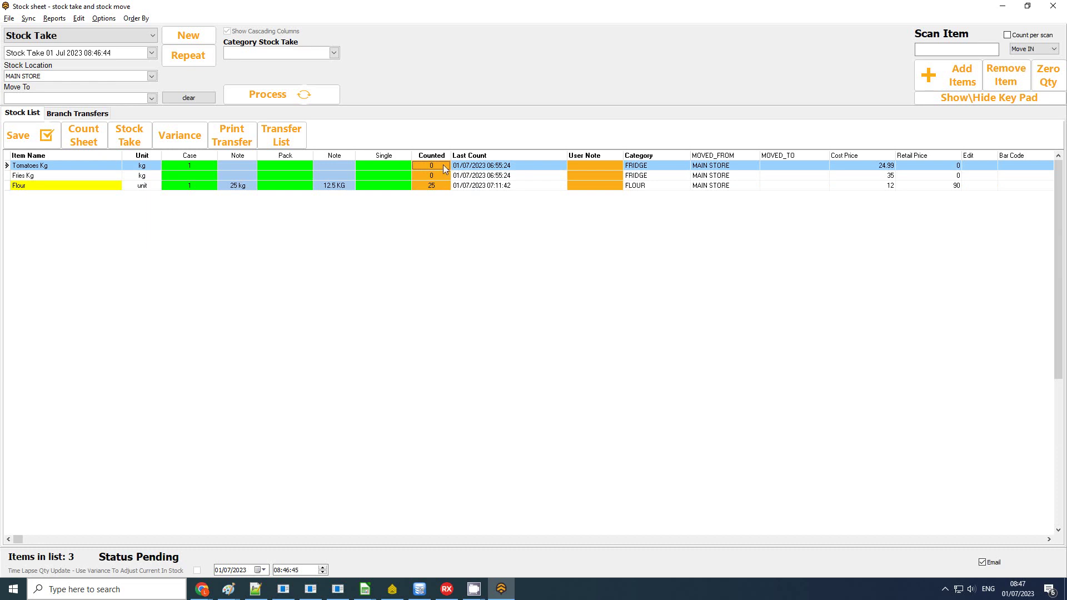
click(203, 163)
key(Delete)
key(Return)
click(239, 174)
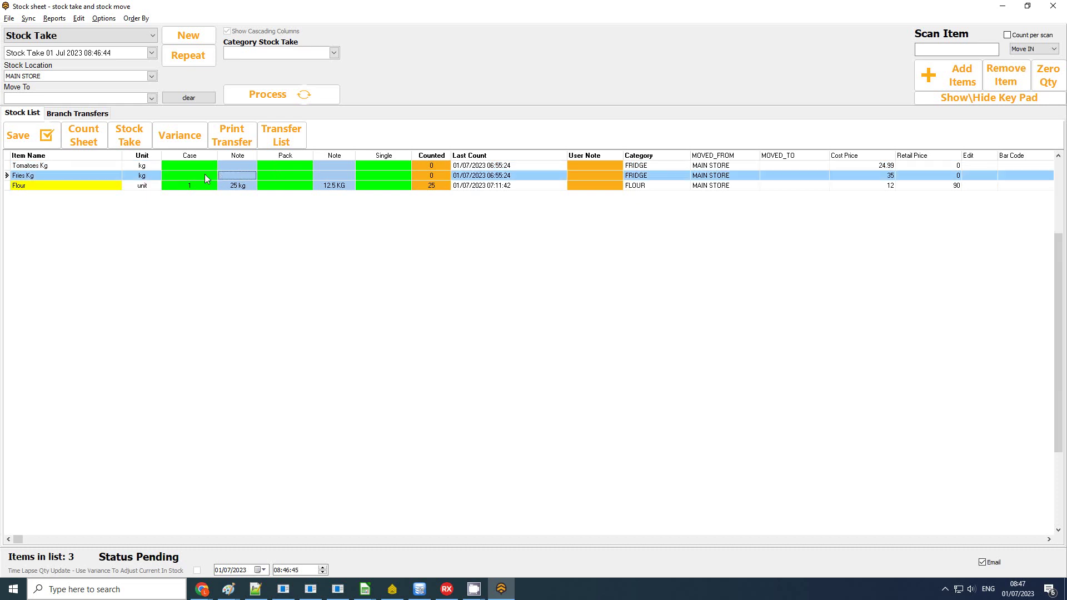
- Set the Counted quantity to 1 for both Tomatoes Kg and Fries Kg
click(439, 166)
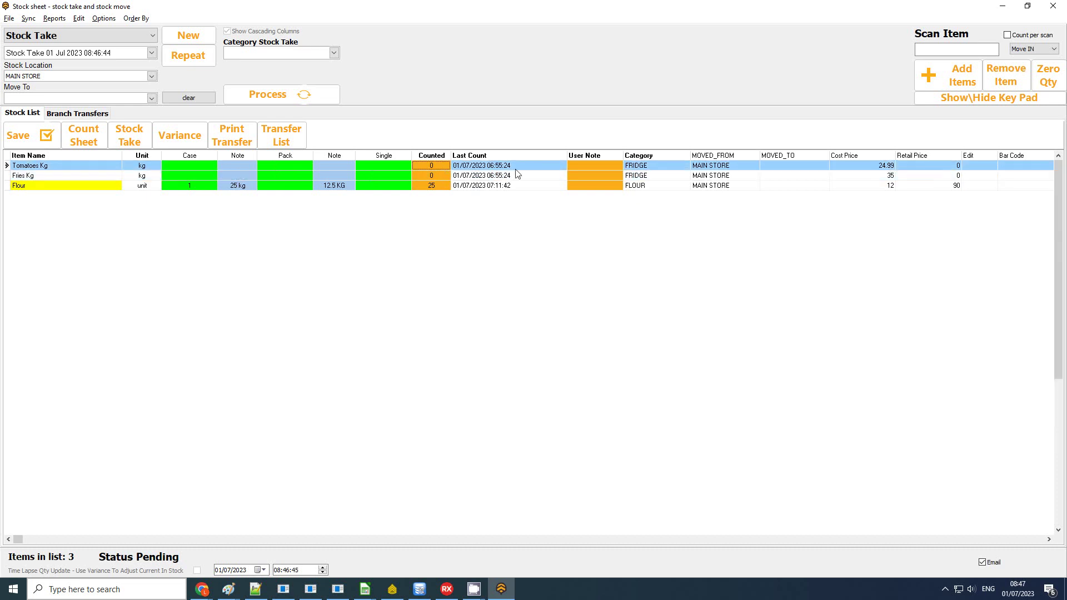
text(1)
key(Return)
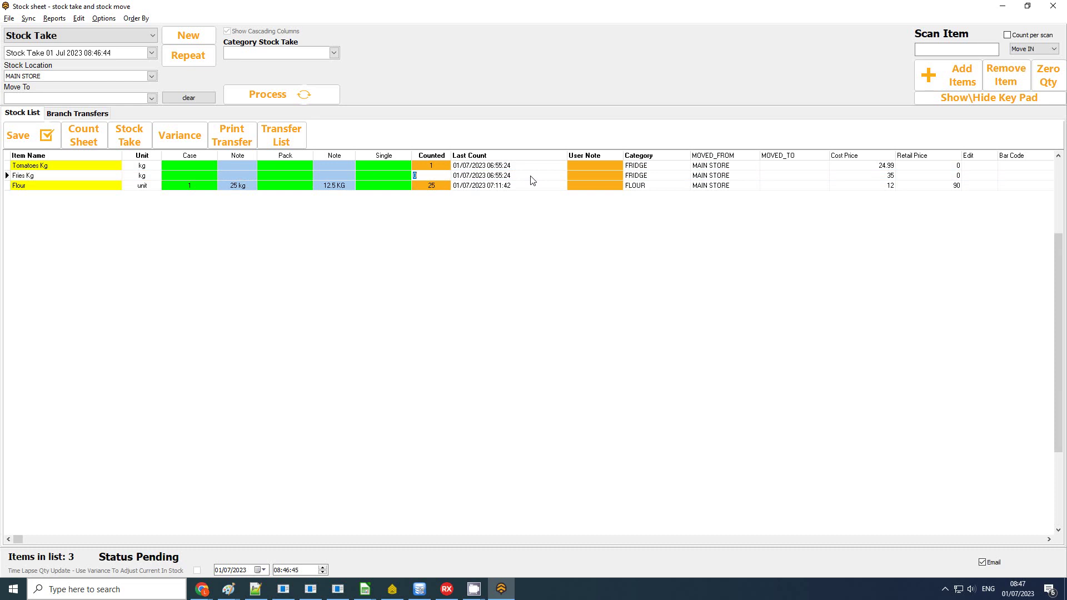
text(1)
key(Return)
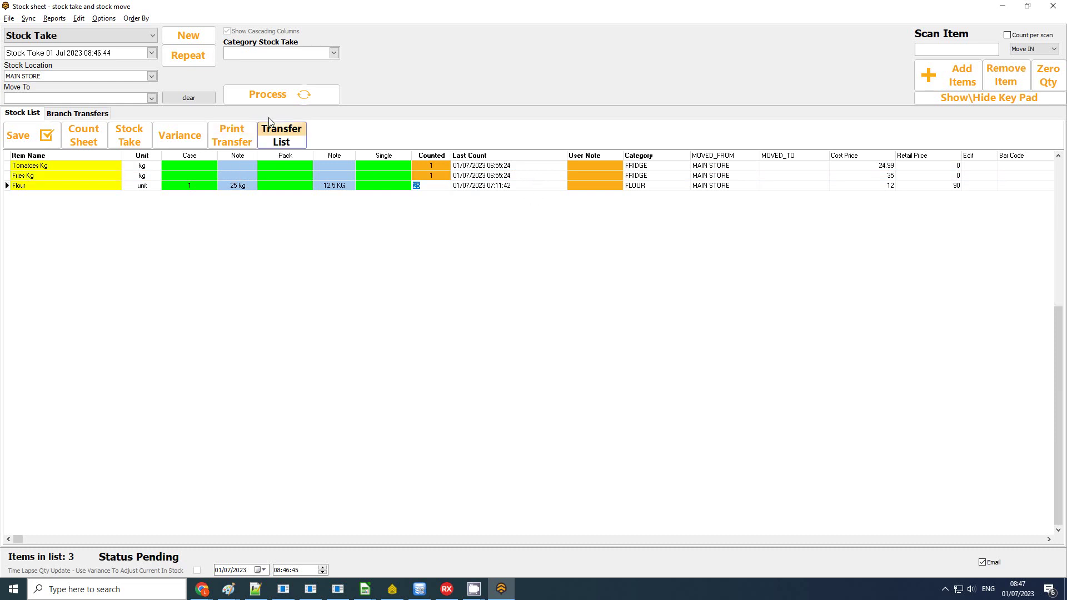
- Filter the item finder by the BIZZFO supplier to view its products, and close it without adding any
click(965, 74)
click(580, 152)
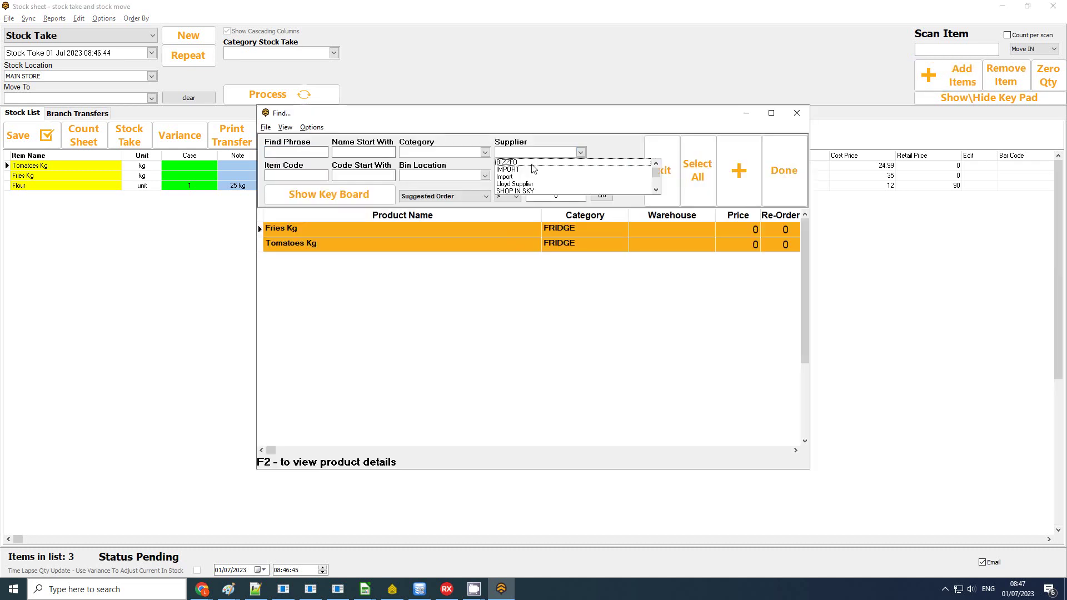
click(533, 162)
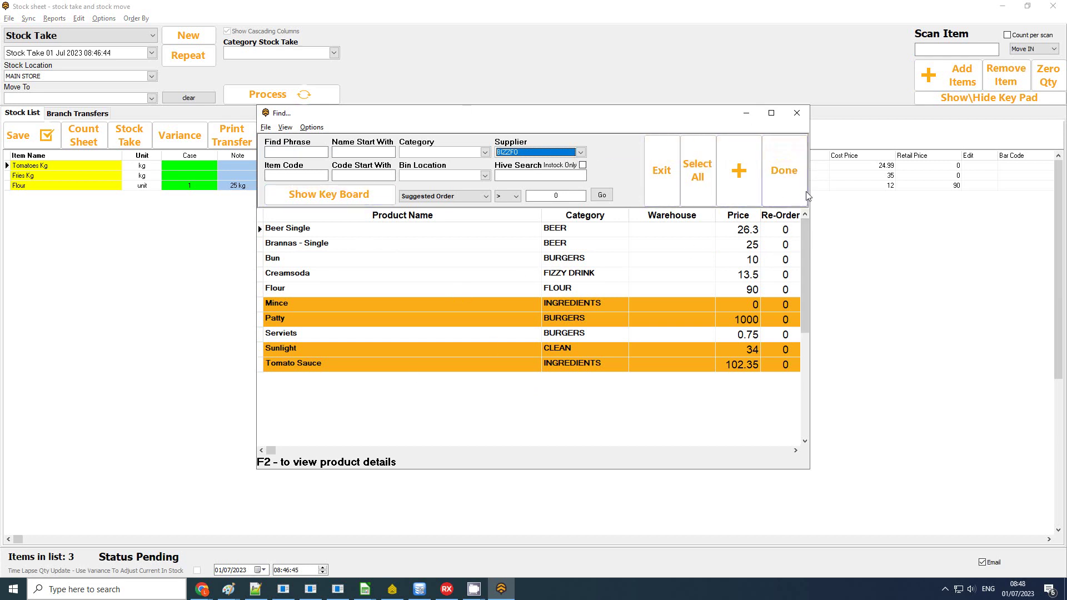
click(789, 169)
- Process the stock sheet for Tomatoes Kg, Fries Kg and Flour, confirming the process and declining the follow-up prompt
click(275, 95)
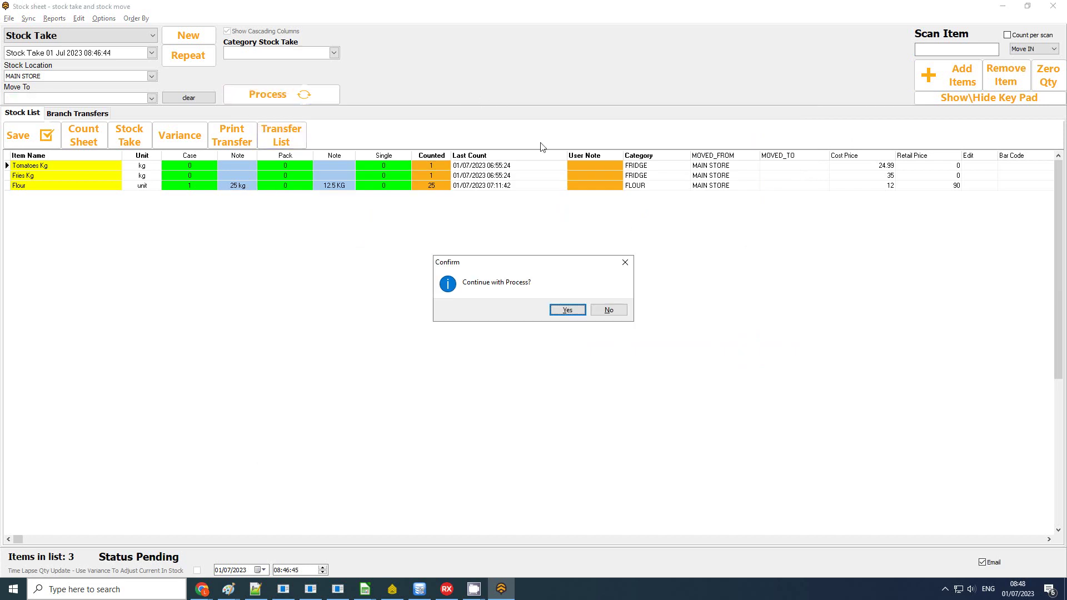
click(572, 312)
click(612, 308)
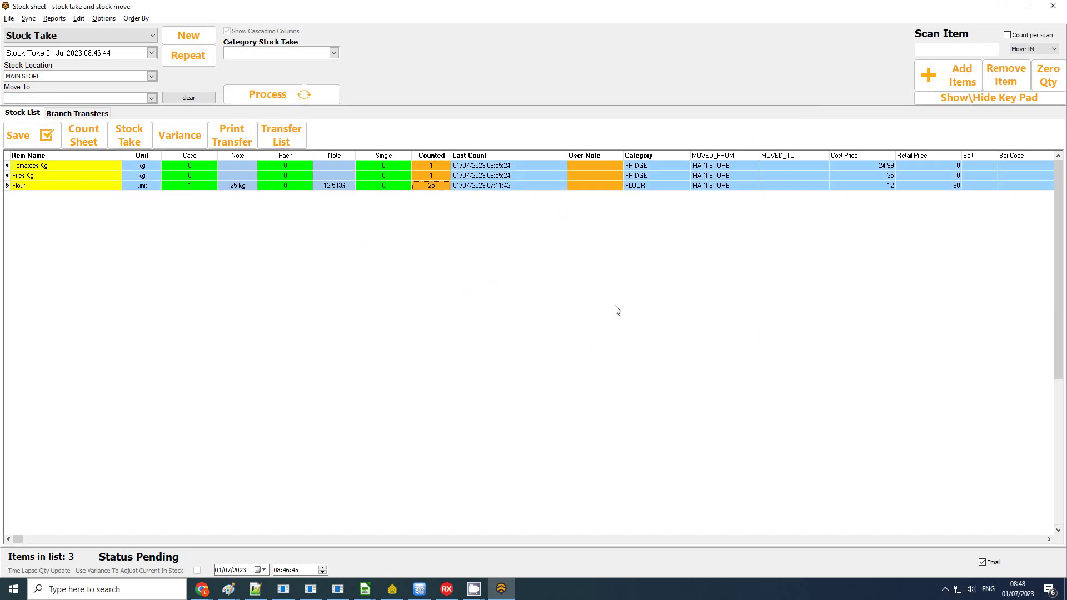